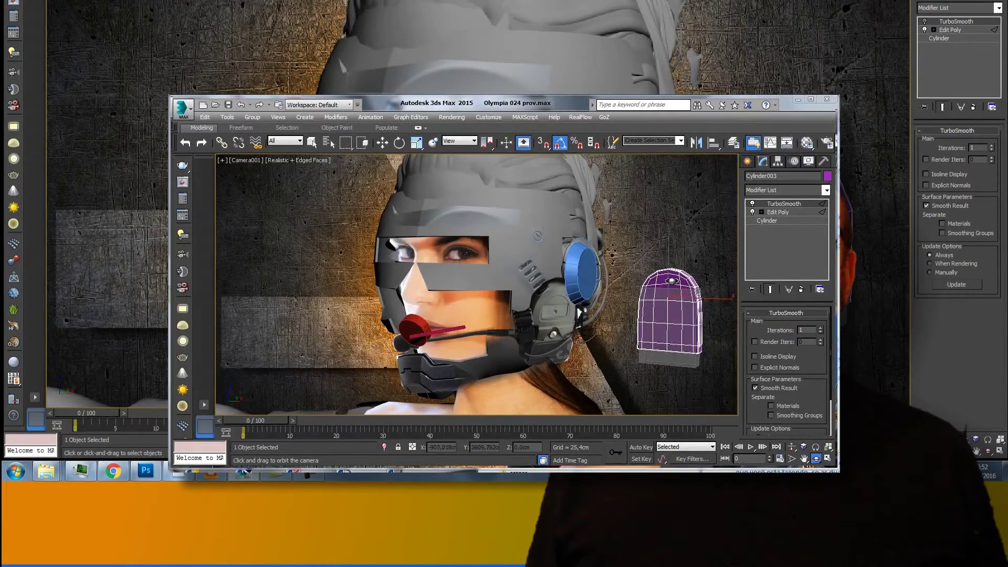
Toggle the cylinder's TurboSmooth off and back on, then show the four-viewport layout
click(752, 204)
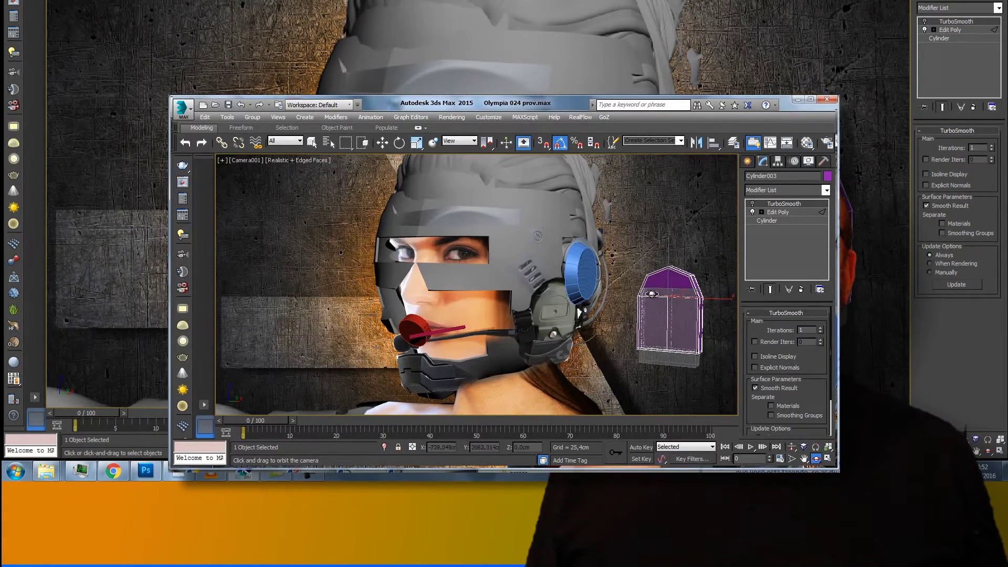
click(751, 204)
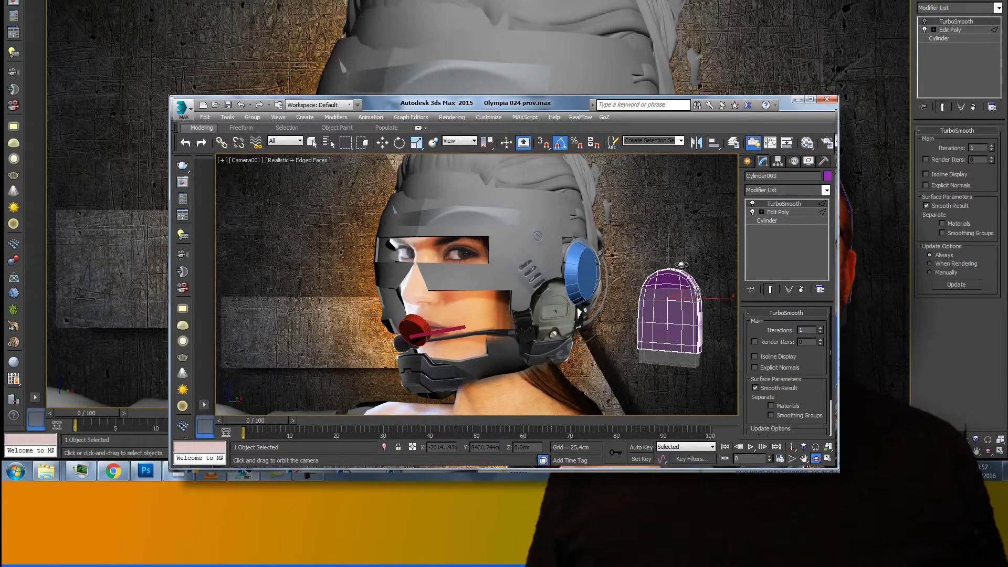
key(alt+w)
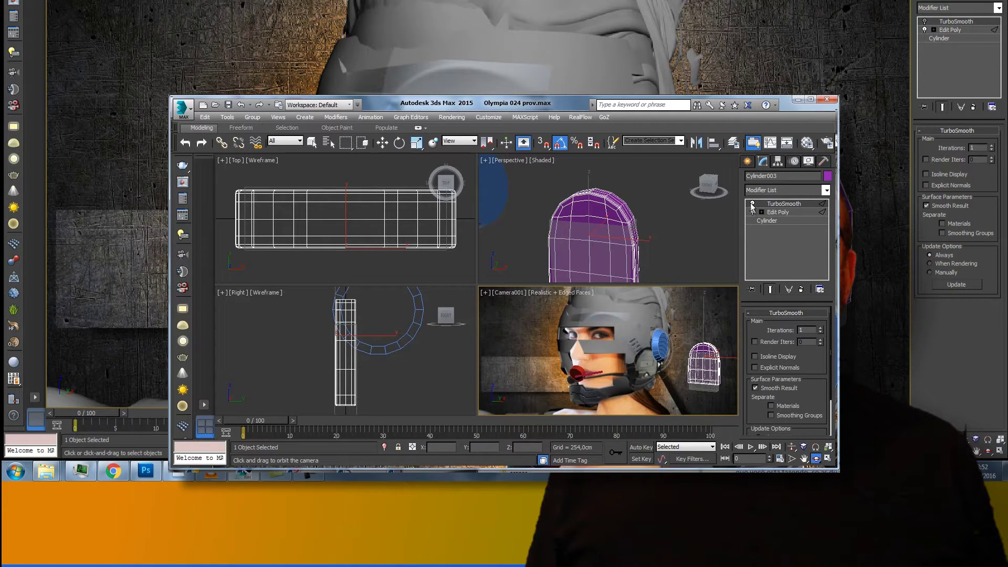
Frame the cylinder in all views, disable its TurboSmooth, and maximize the Perspective view
click(828, 454)
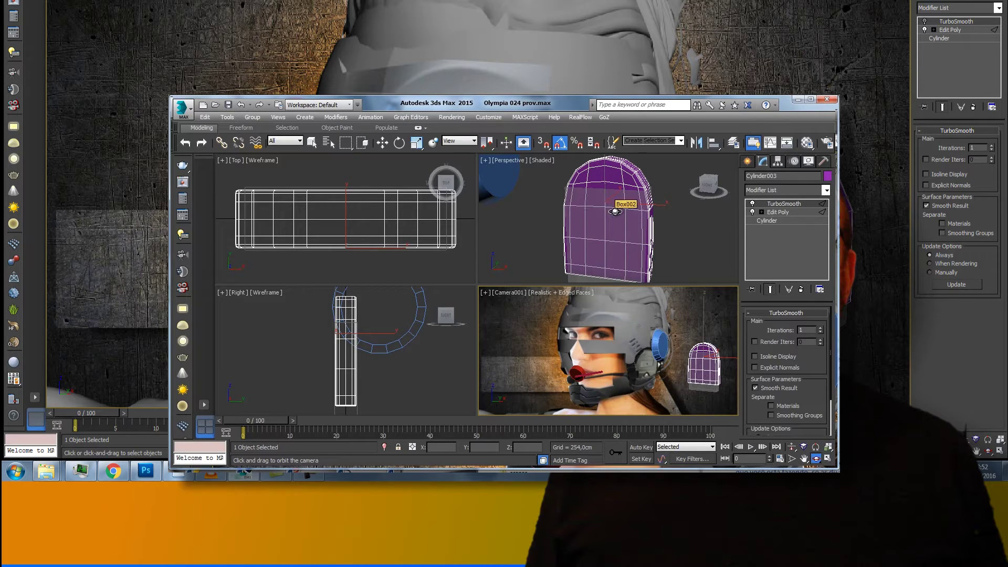
click(753, 204)
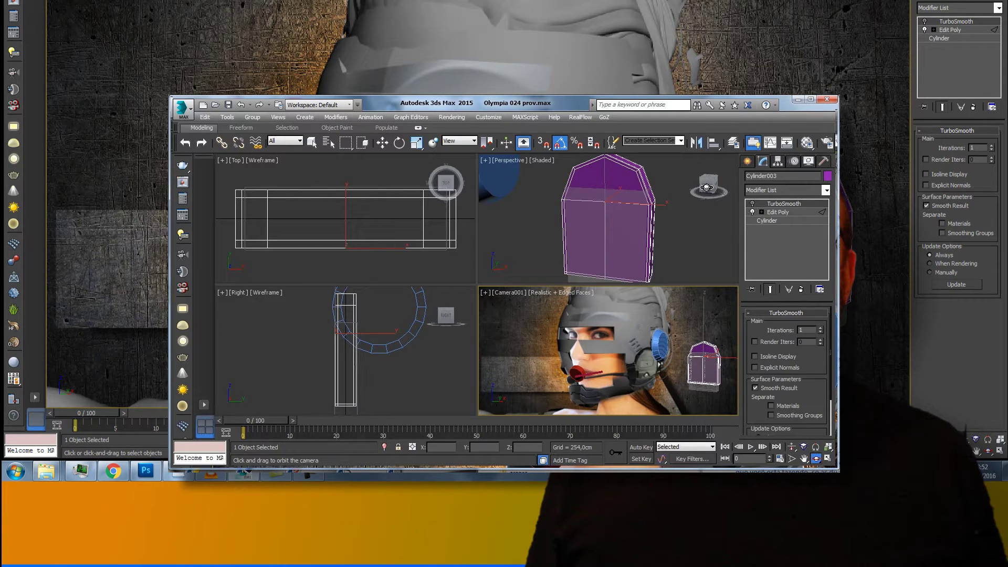
key(alt+w)
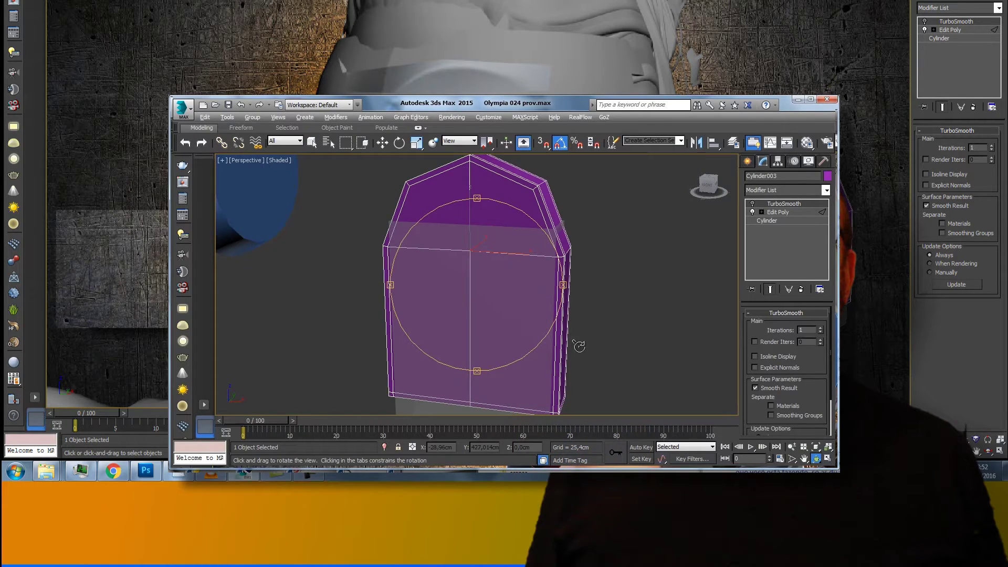
Shift-drag the cylinder along X to clone a copy to its right
mouse_move(491, 289)
mouse_down()
mouse_move(487, 296)
mouse_move(599, 311)
mouse_move(703, 296)
mouse_move(576, 278)
mouse_move(479, 282)
mouse_up()
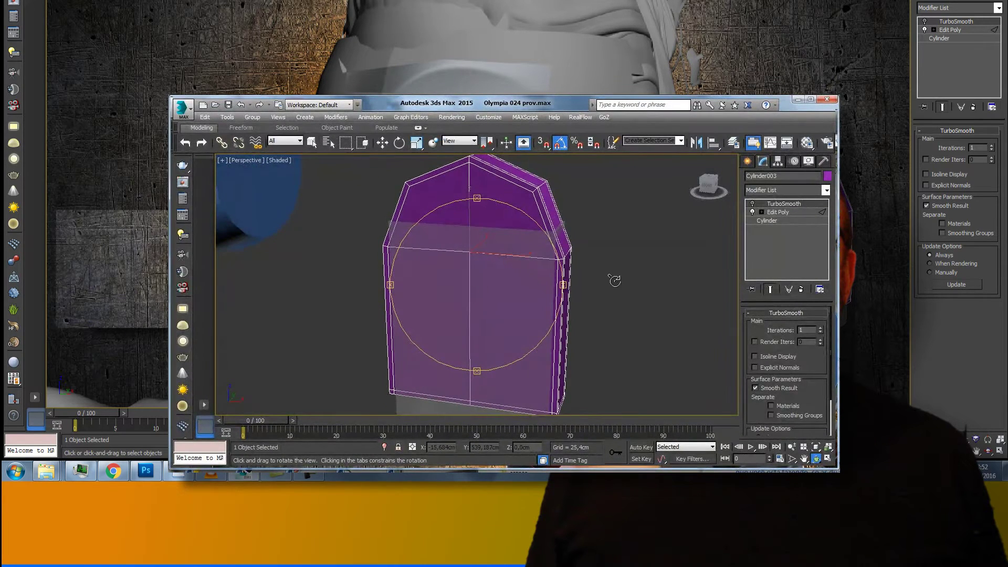
click(382, 142)
shift+drag(507, 256, 710, 273)
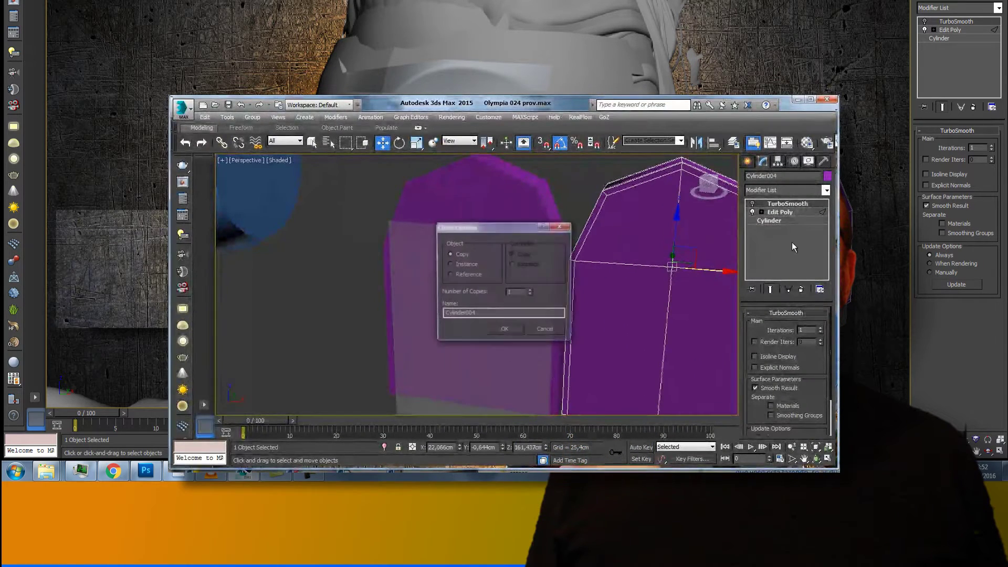
Create Cylinder004 and strip its TurboSmooth and Edit Poly, leaving a bare 8-sided cylinder
key(Return)
click(801, 289)
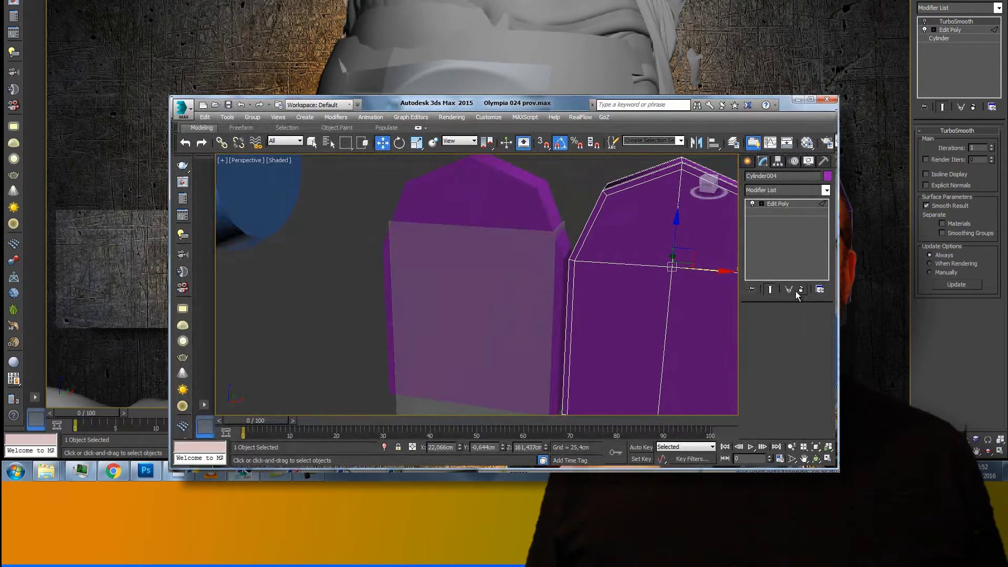
click(804, 459)
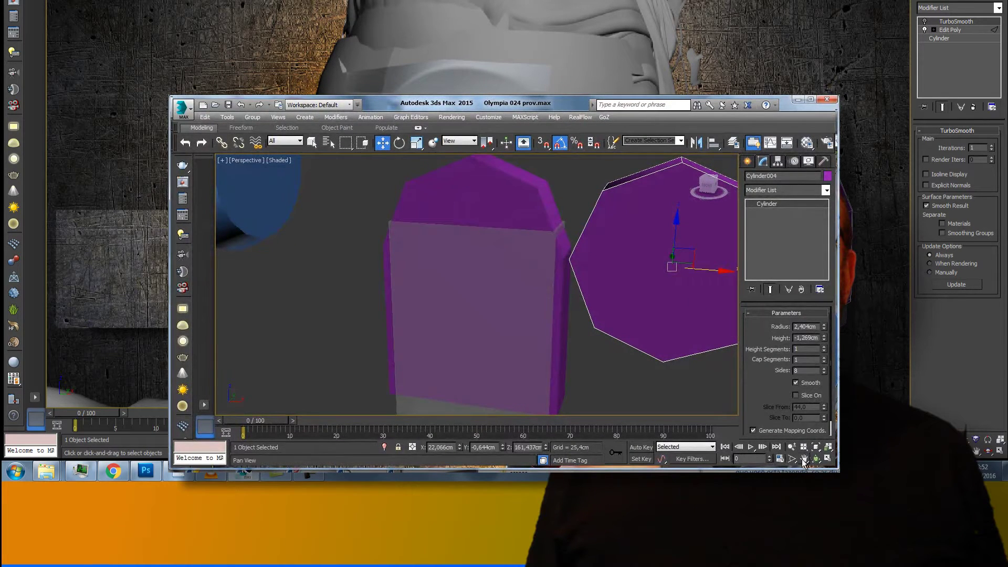
mouse_move(704, 344)
mouse_down()
mouse_move(590, 297)
mouse_move(495, 307)
mouse_move(480, 270)
mouse_up()
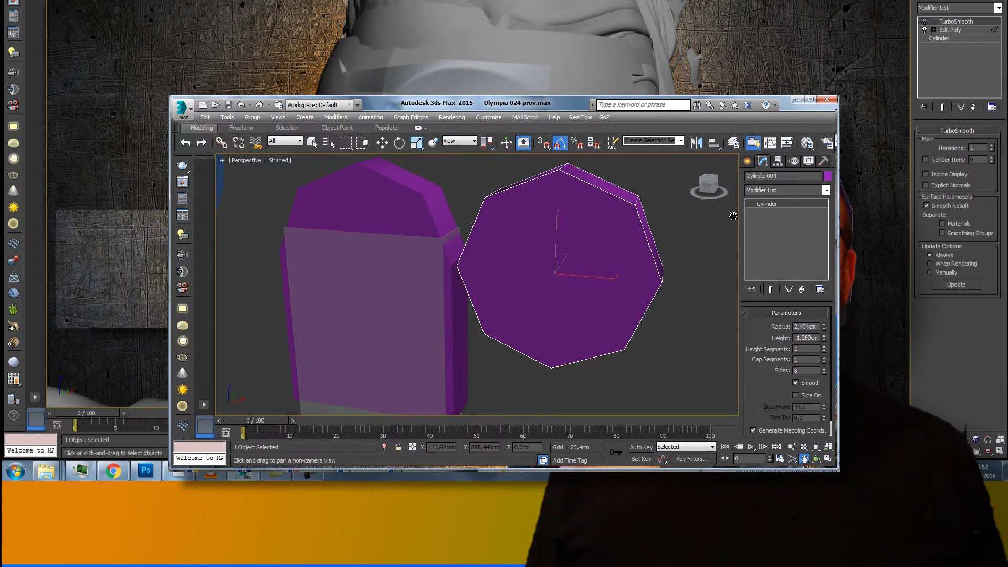
drag(709, 186, 725, 163)
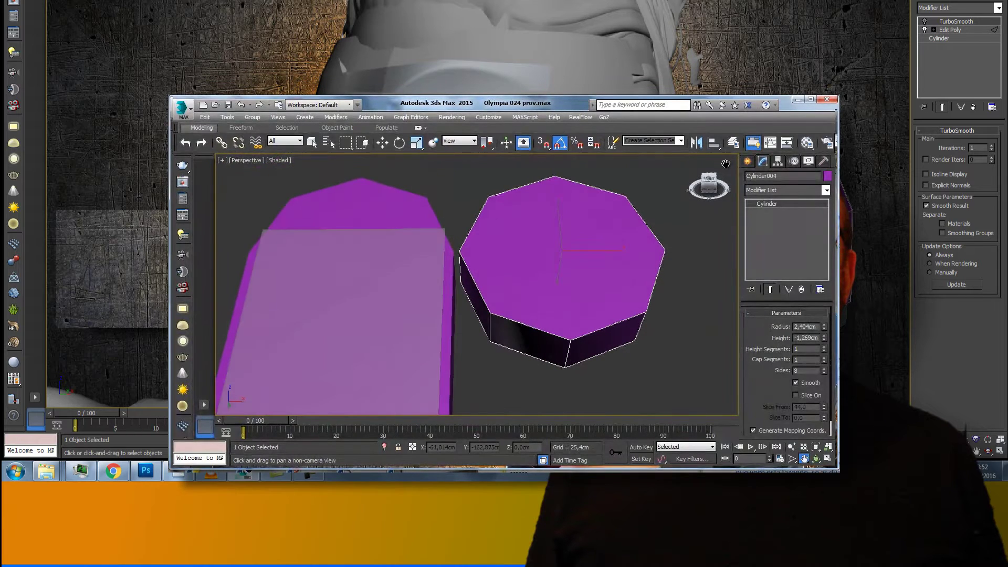
alt+middle_drag(725, 164, 719, 162)
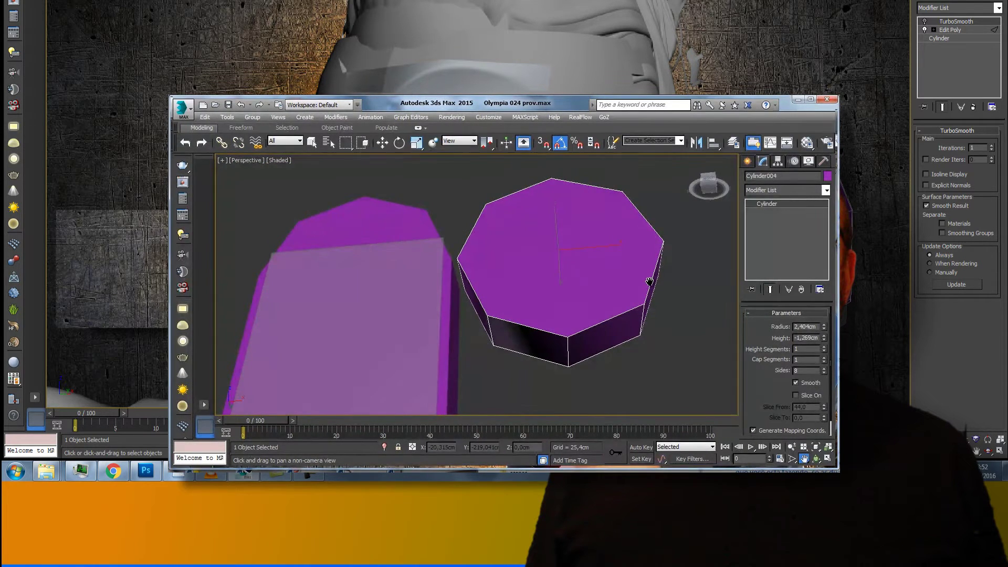
Add an Edit Poly modifier to Cylinder004
click(827, 191)
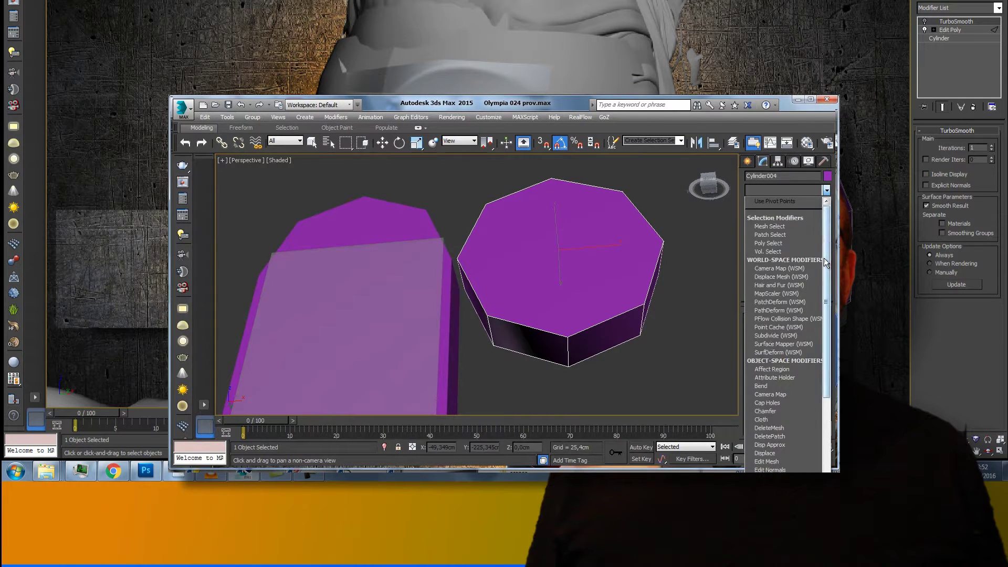
drag(824, 263, 827, 370)
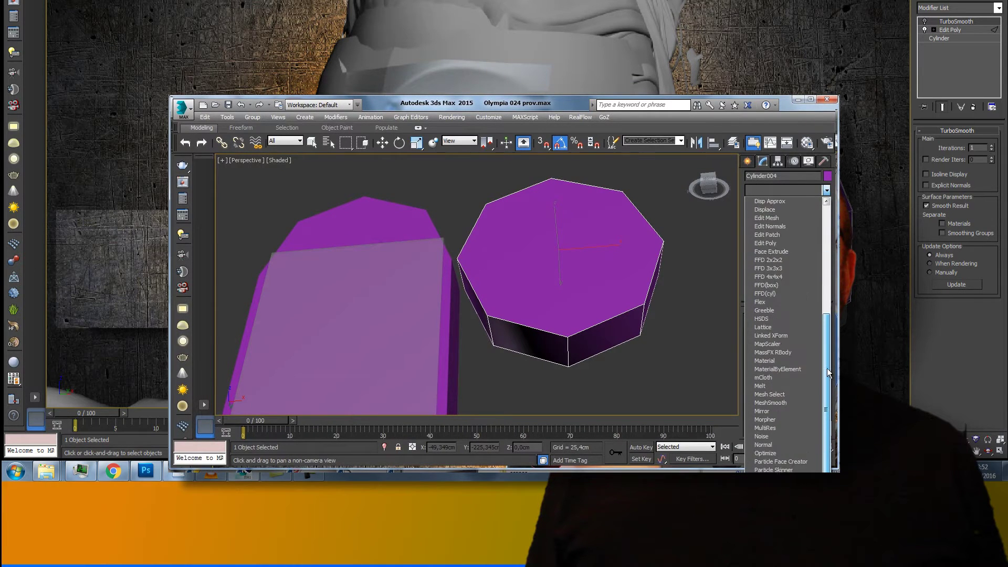
drag(827, 345, 828, 336)
click(795, 291)
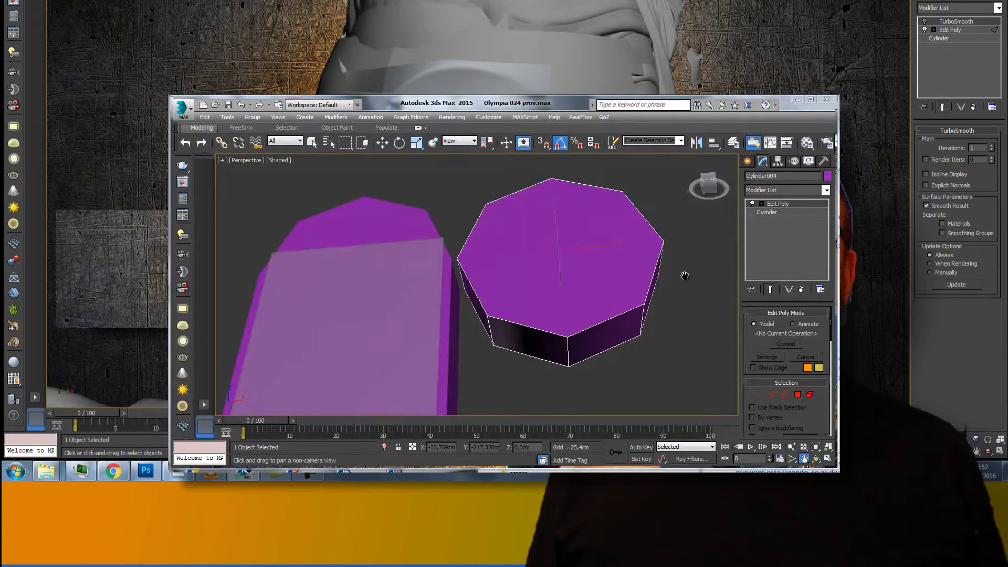
Apply the grey 'black' sample material from the Material Editor to the octagon
click(807, 142)
drag(405, 213, 643, 241)
drag(518, 182, 403, 191)
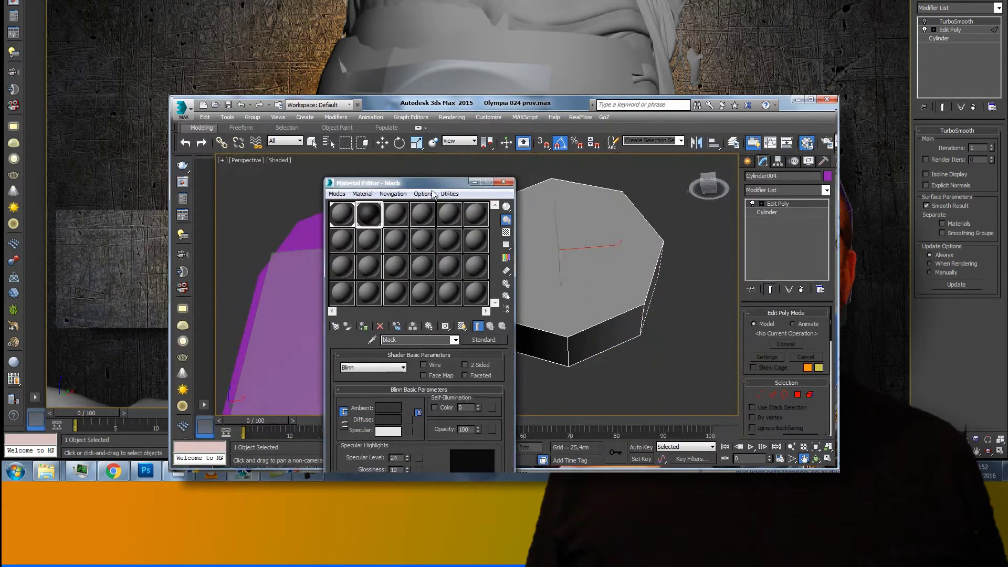
Enable See-Through in Cylinder004's Object Properties so the octagon displays transparent
click(450, 192)
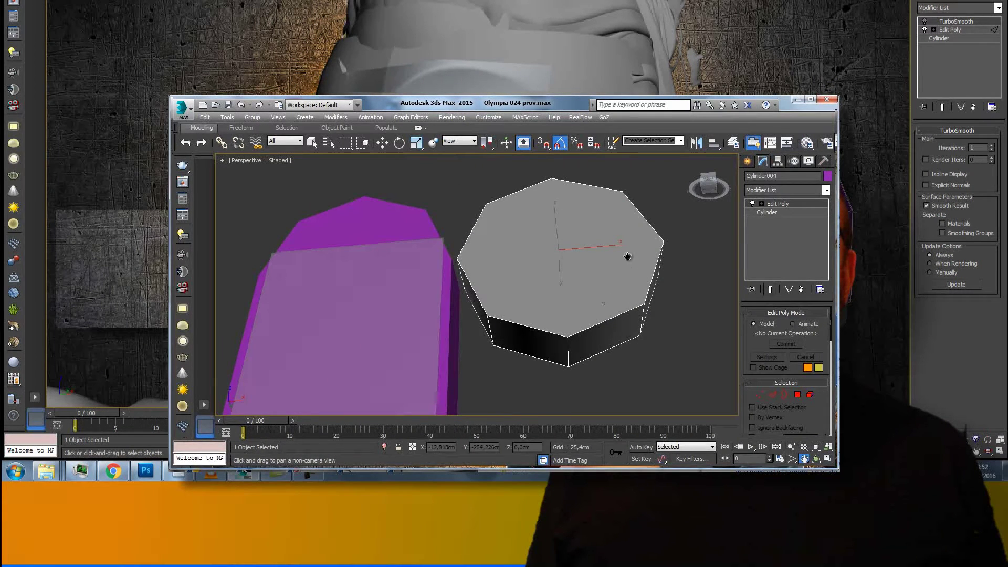
key(w)
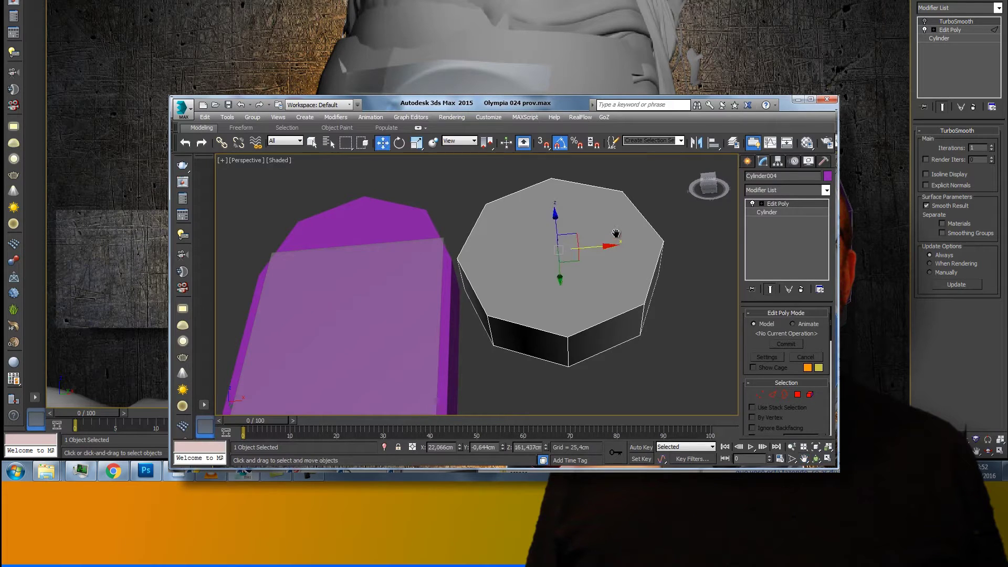
right_click(621, 231)
mouse_move(676, 335)
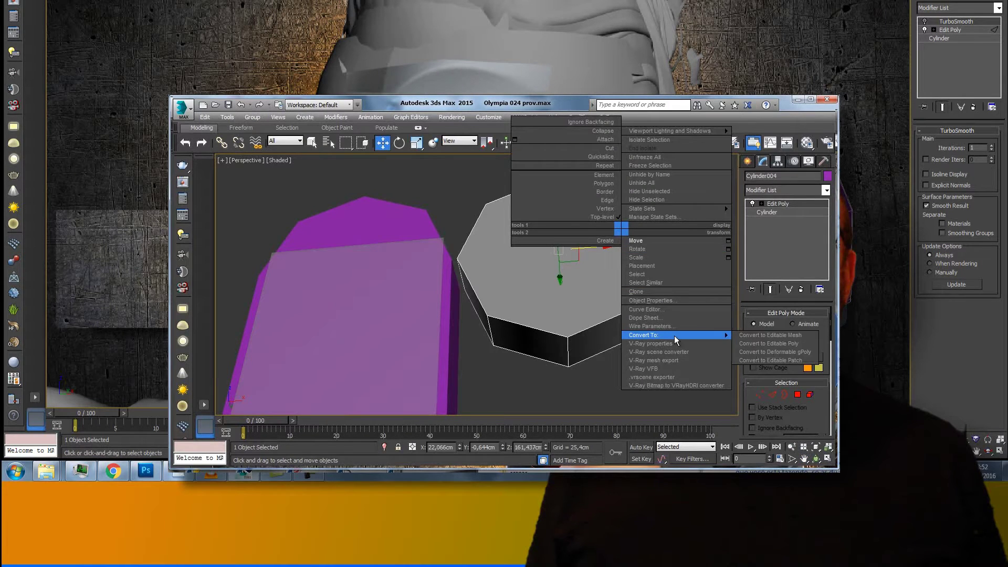
click(663, 300)
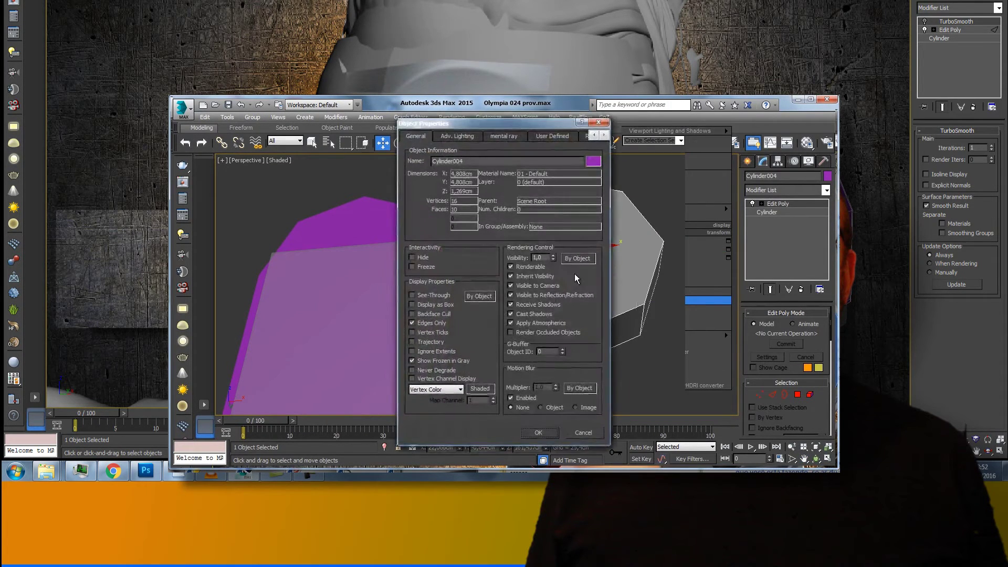
click(536, 433)
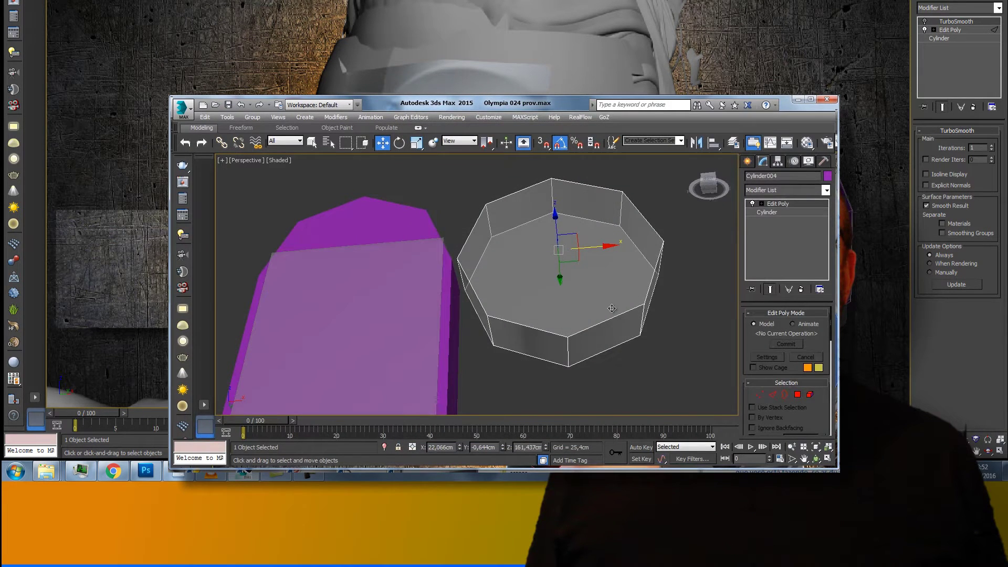
drag(709, 185, 709, 185)
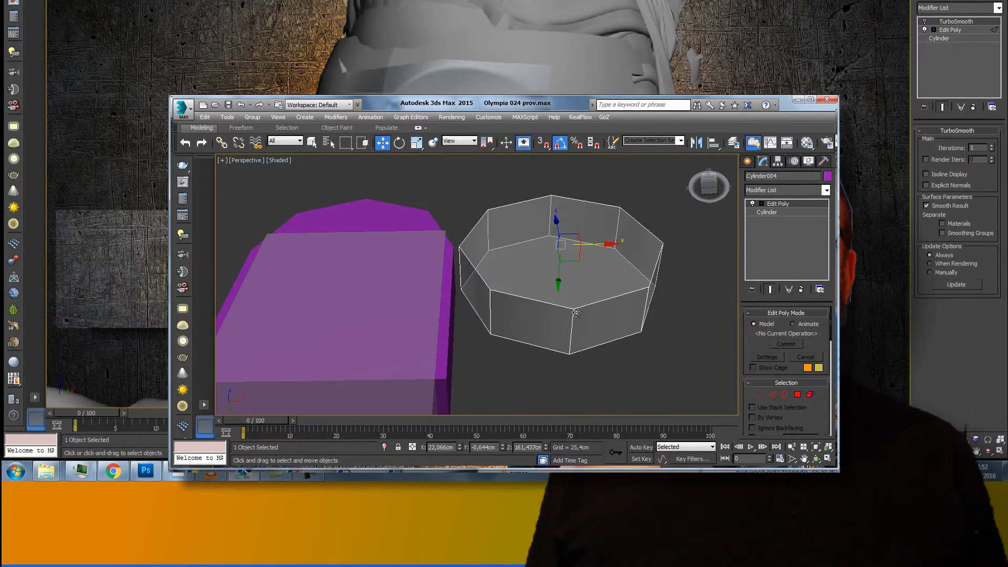
In Vertex mode, select a vertex on Cylinder004's top rim
click(759, 394)
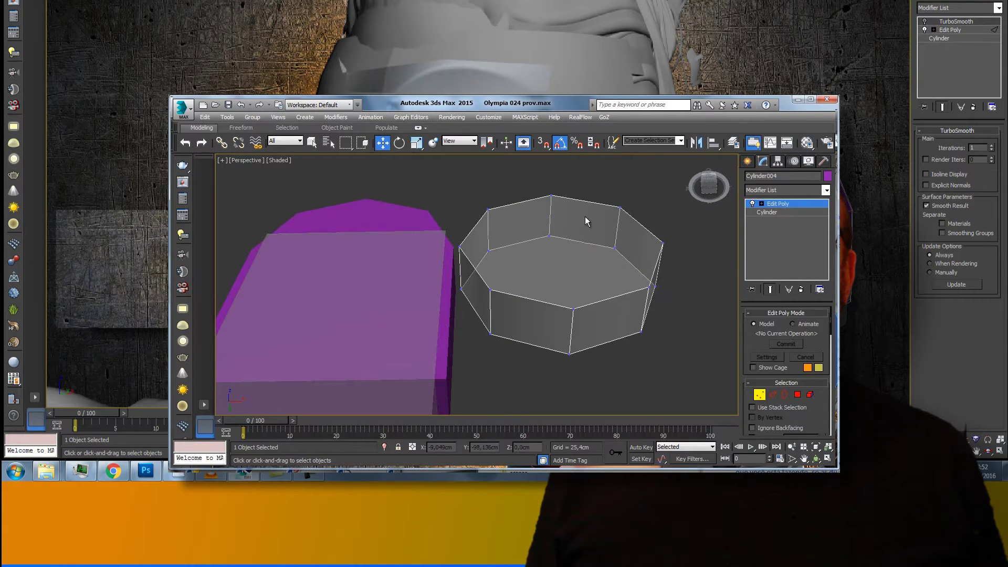
click(550, 197)
click(644, 356)
click(551, 195)
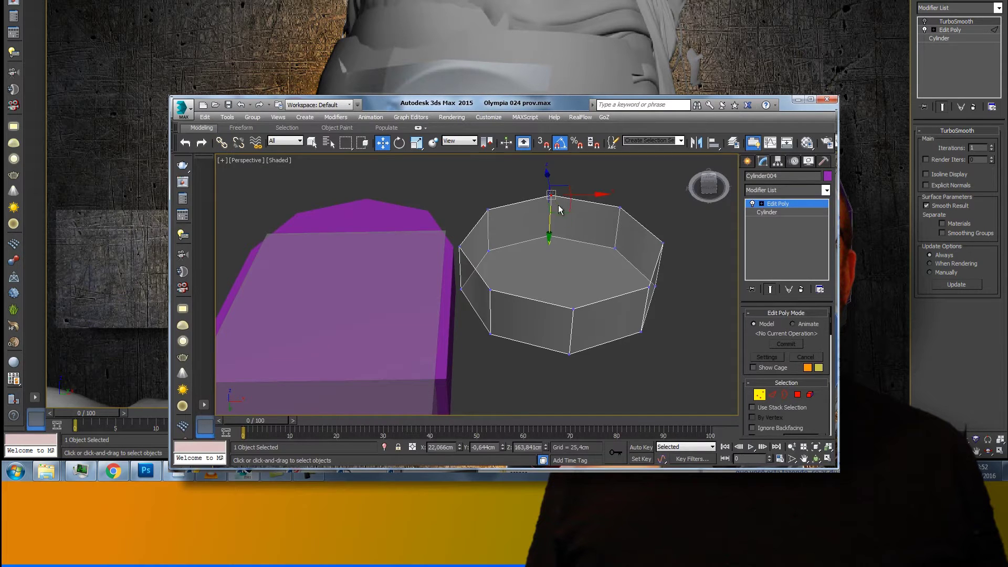
click(594, 312)
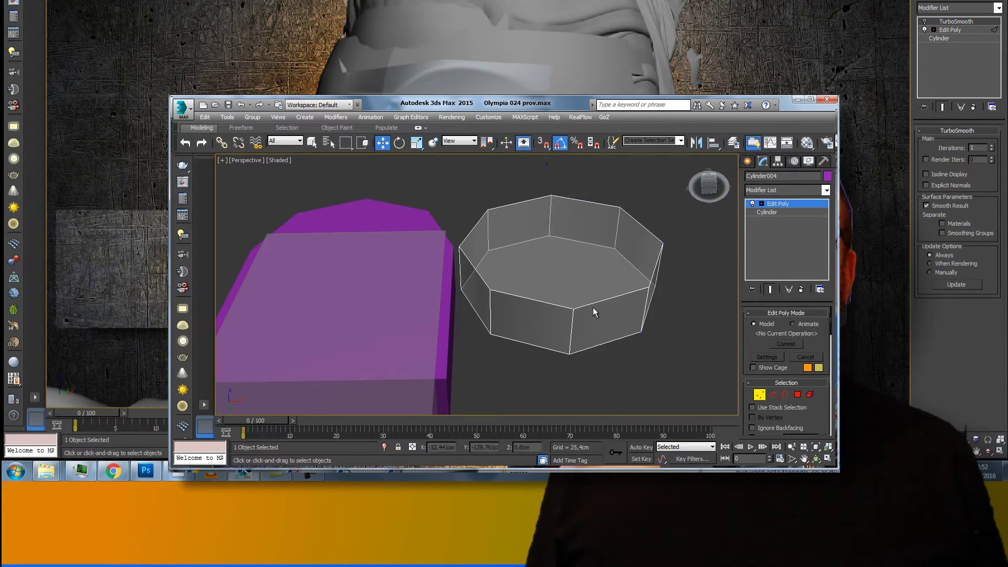
key(ctrl+z)
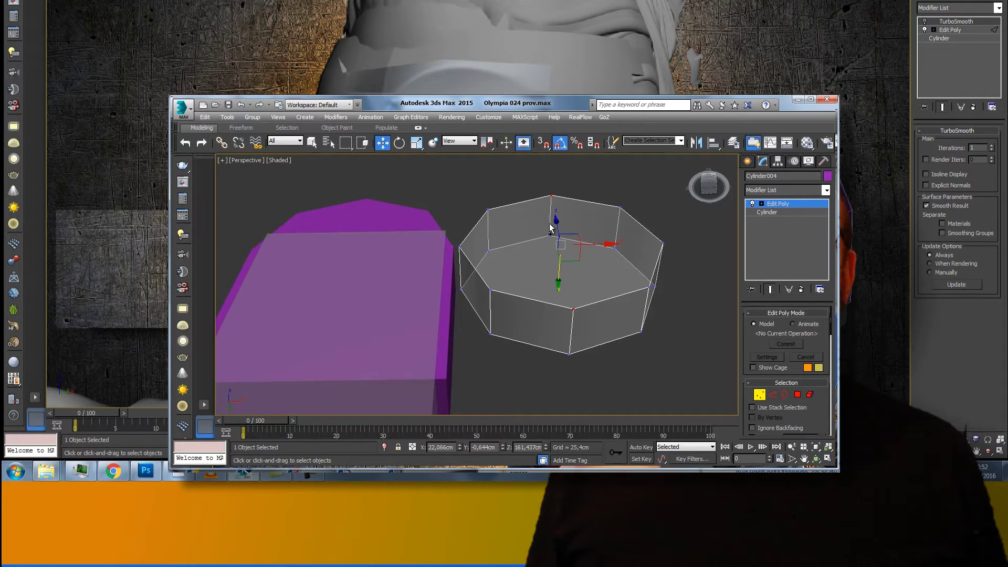
drag(818, 420, 813, 181)
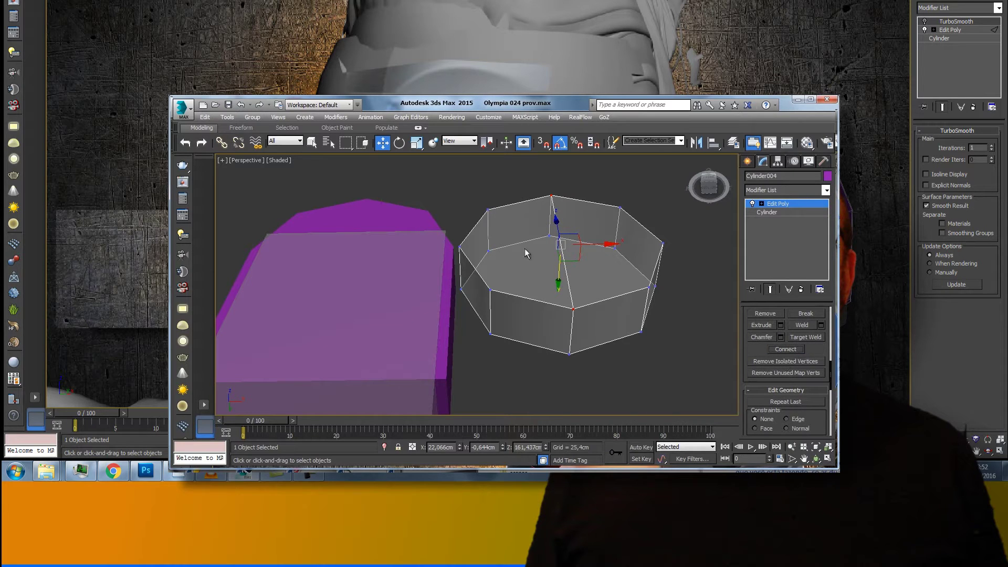
Connect two opposite top-rim vertices with a new edge across the cap
key(ctrl+z)
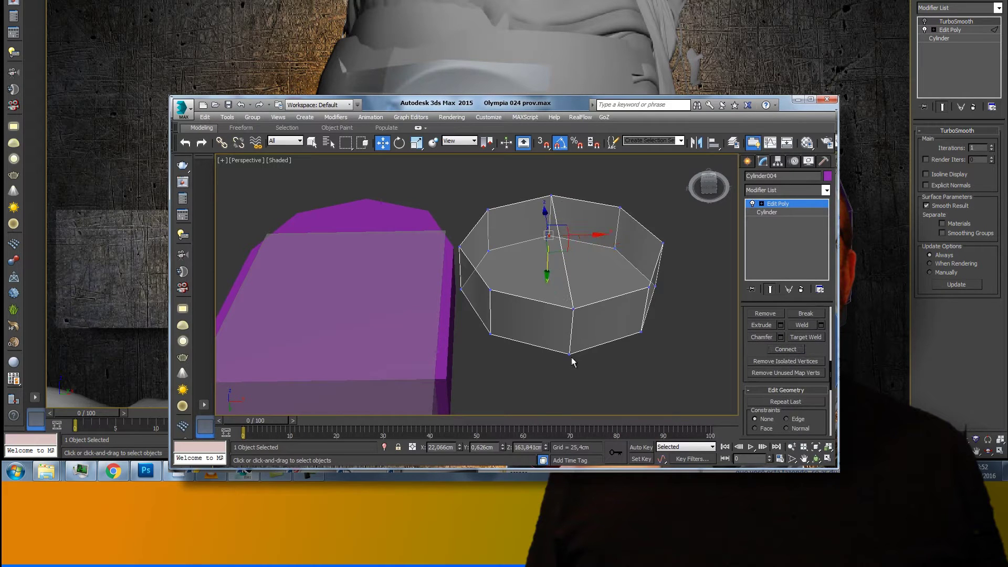
click(570, 359)
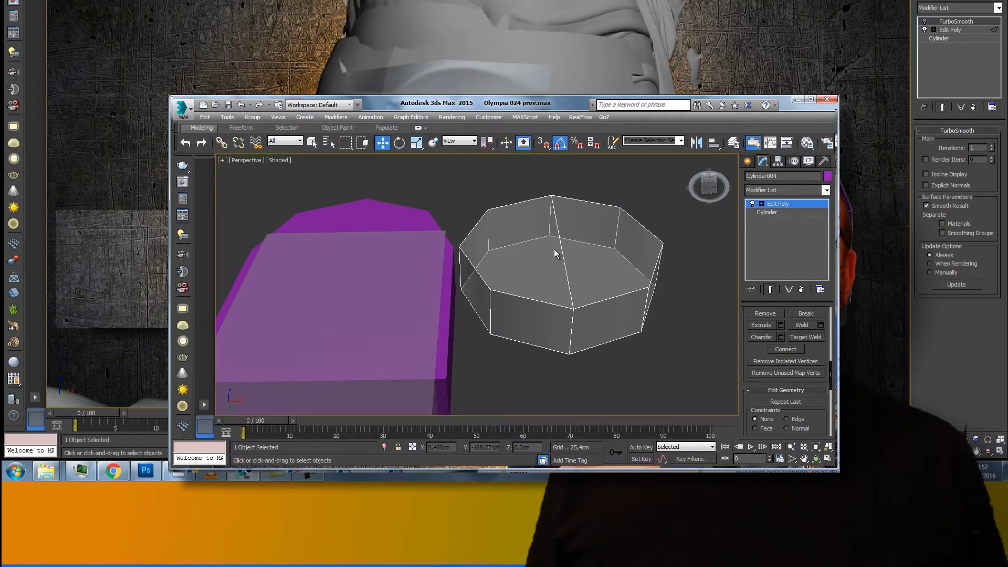
click(547, 236)
ctrl+click(568, 355)
click(782, 349)
Look down on the split cap in Polygon mode and delete the selected faces
mouse_move(706, 188)
mouse_down()
mouse_move(698, 191)
mouse_move(706, 188)
mouse_up()
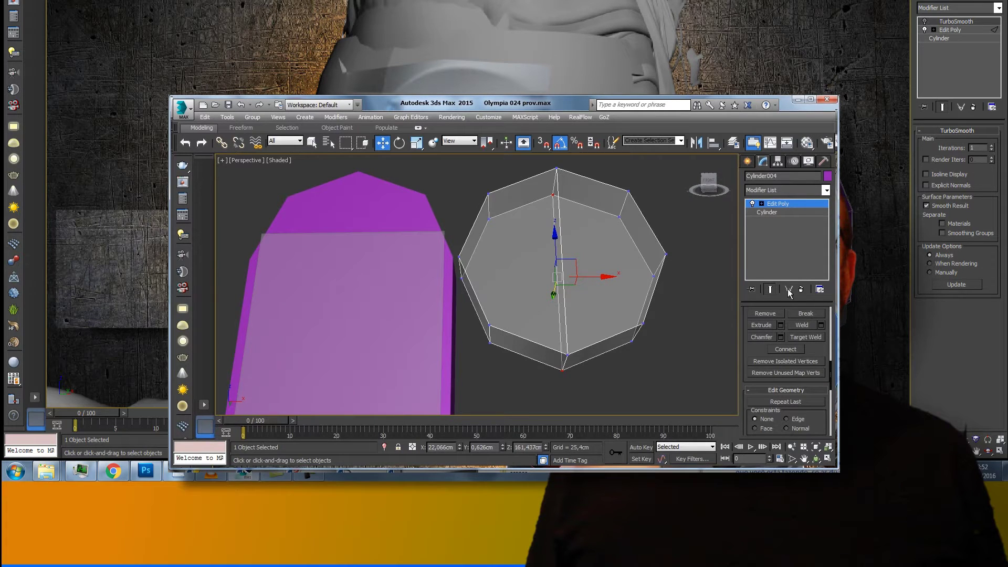
scroll(813, 350, up, 5)
scroll(813, 349, up, 5)
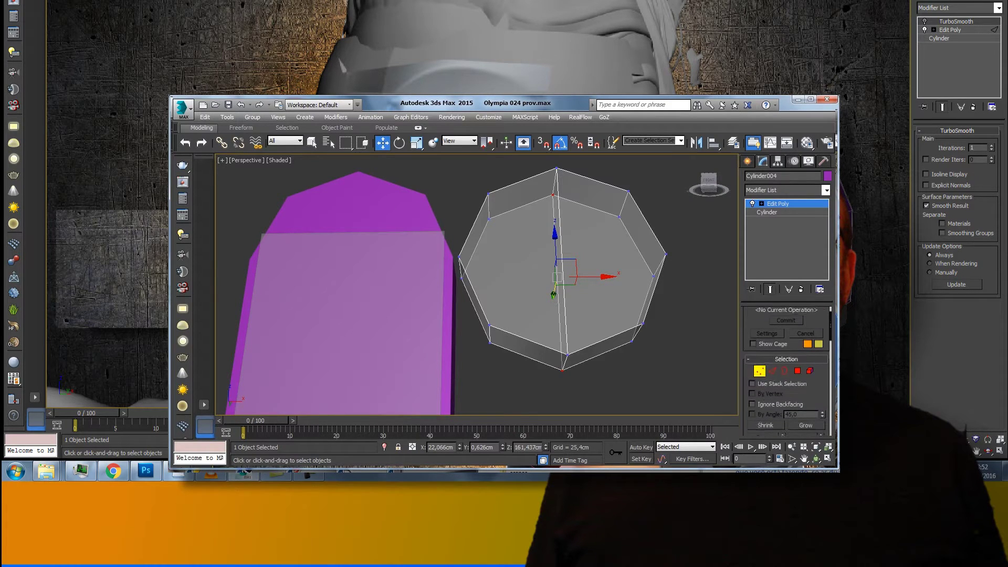
click(799, 370)
key(Delete)
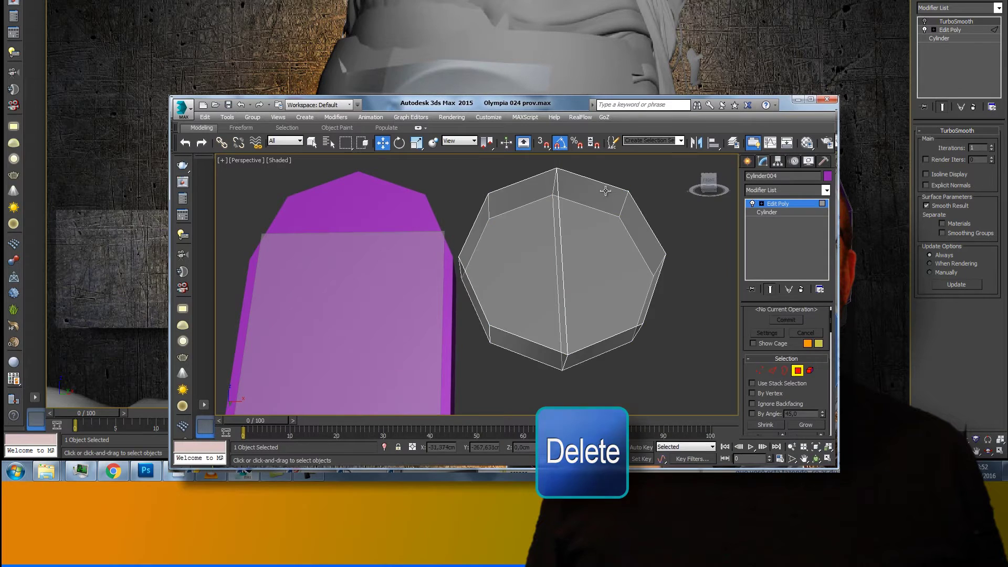
Delete the right-half side faces and cap half, leaving a half-octagon shell
click(605, 191)
key(Delete)
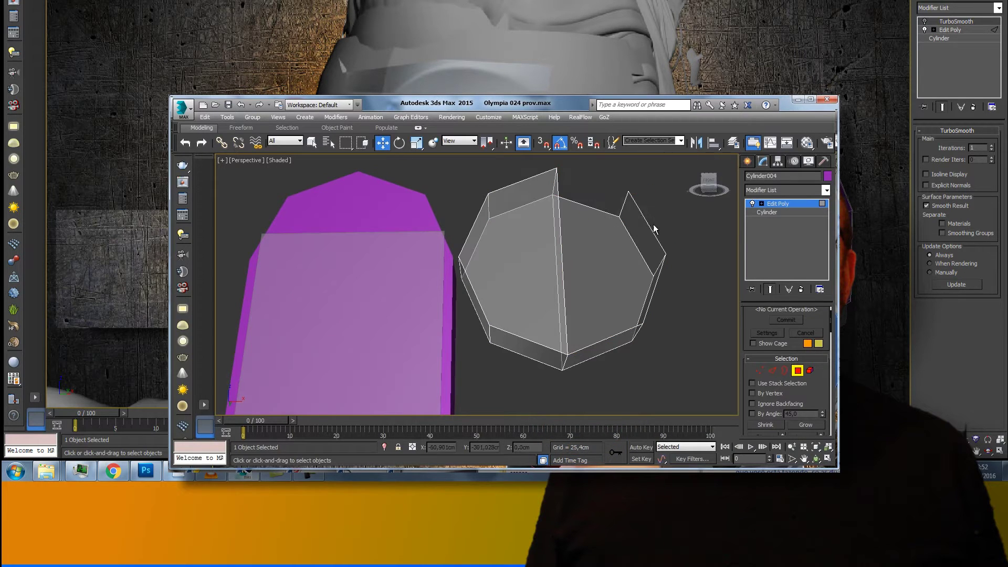
click(650, 294)
ctrl+click(604, 275)
key(Delete)
click(618, 344)
key(Delete)
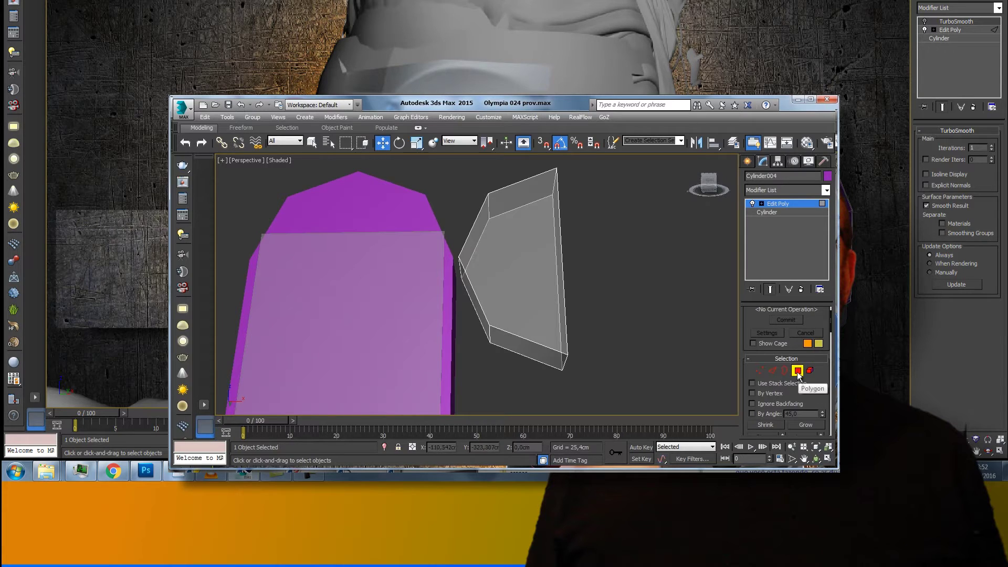
click(798, 372)
key(e)
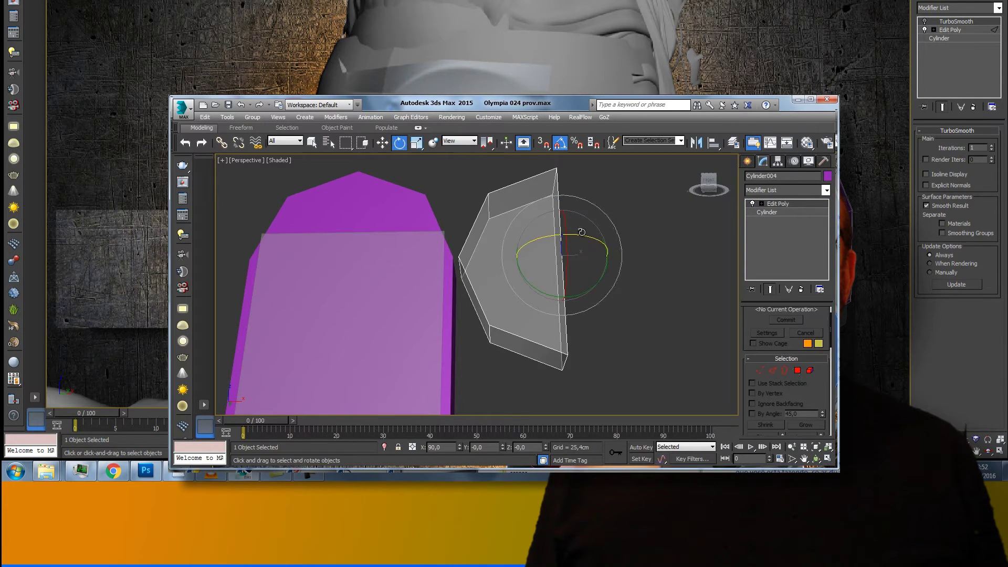
Rotate the half cylinder 90 degrees into an arch
drag(595, 291, 558, 298)
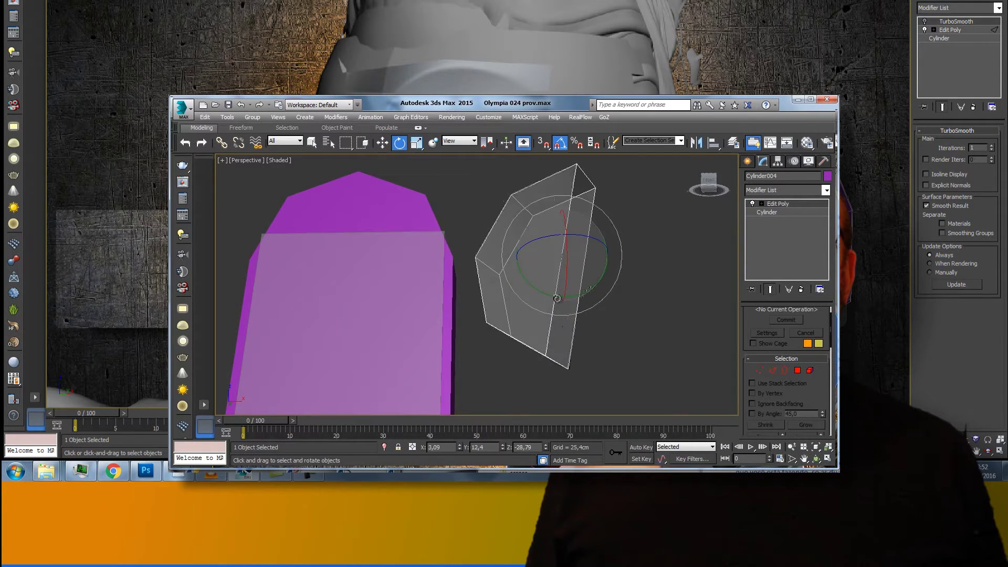
key(ctrl+z)
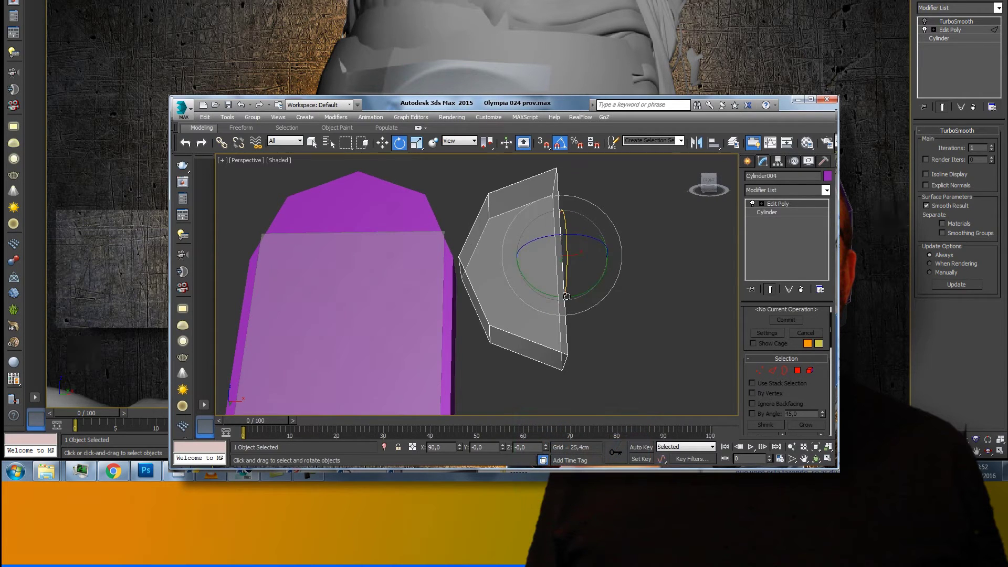
shift+drag(560, 297, 515, 280)
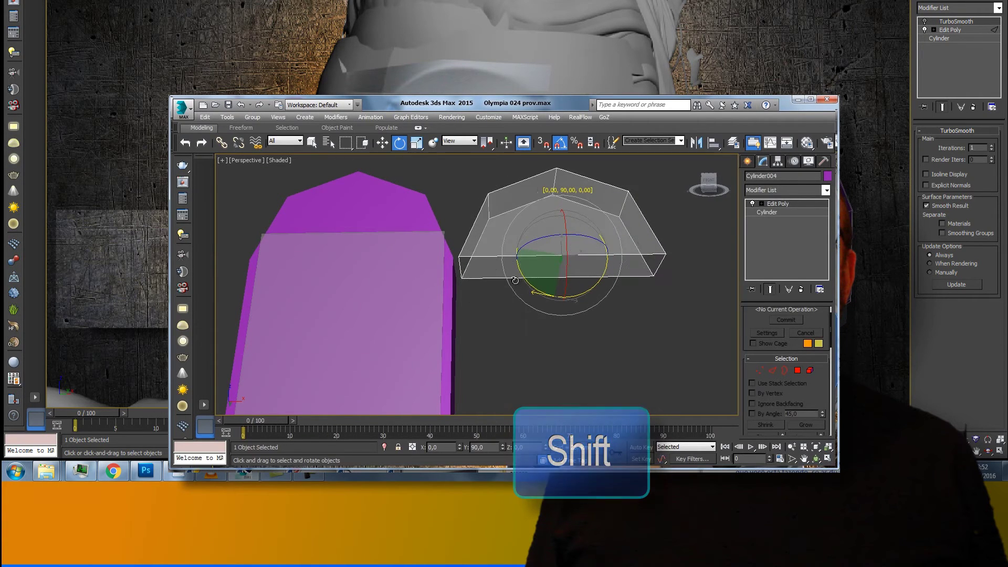
shift+drag(515, 280, 523, 275)
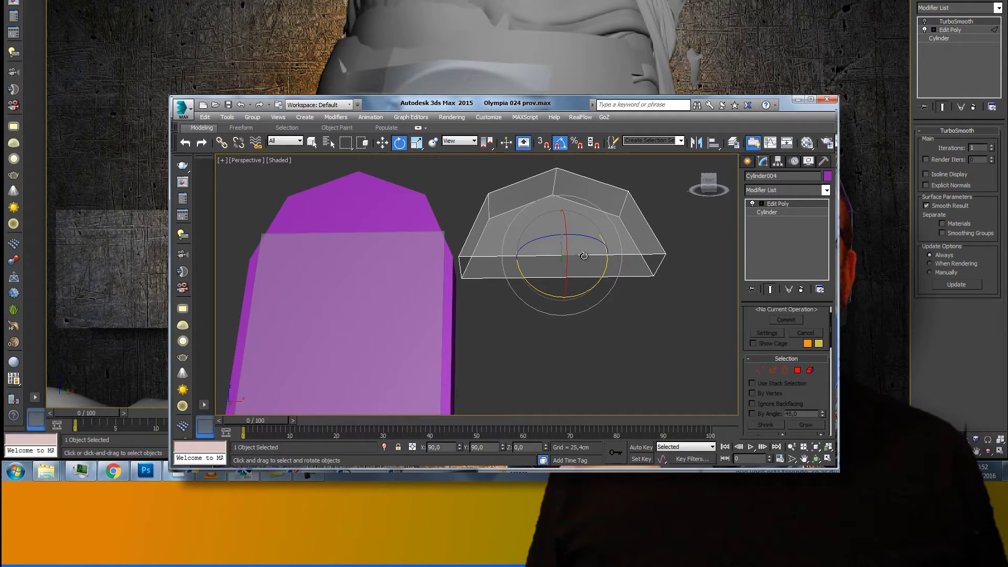
Shift-drag the open bottom border downward to extend the arch into a tall body
click(786, 371)
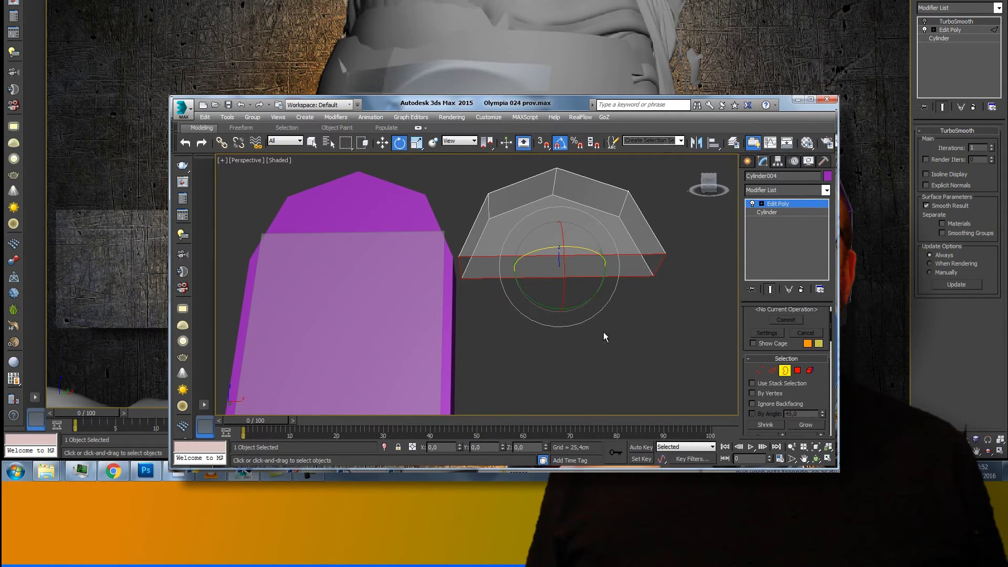
click(382, 143)
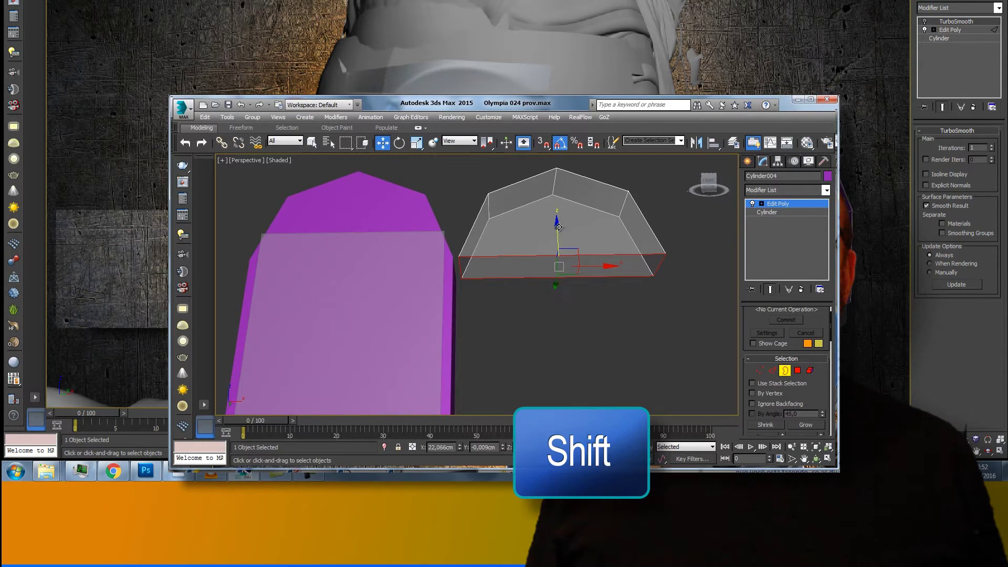
shift+drag(559, 226, 571, 369)
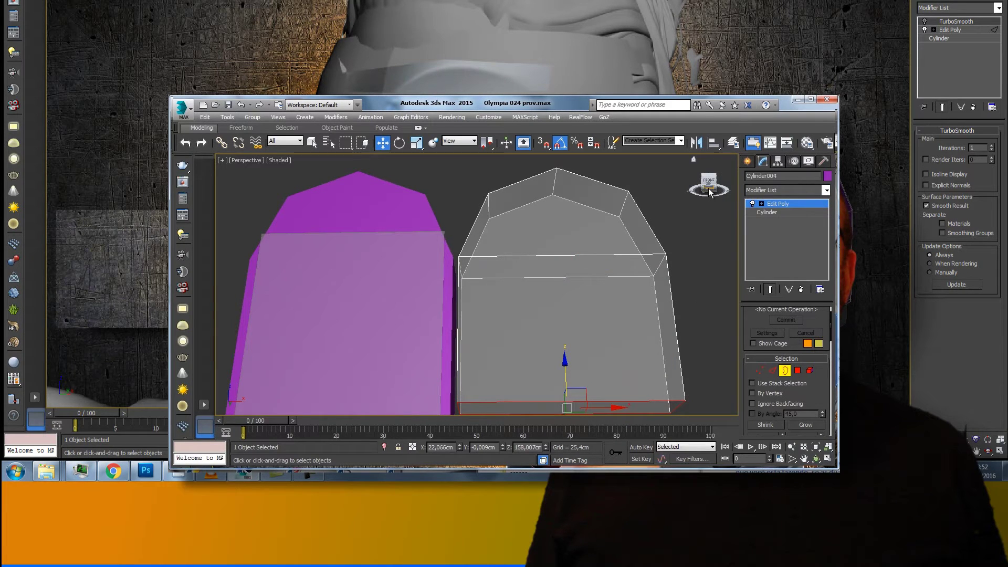
click(784, 371)
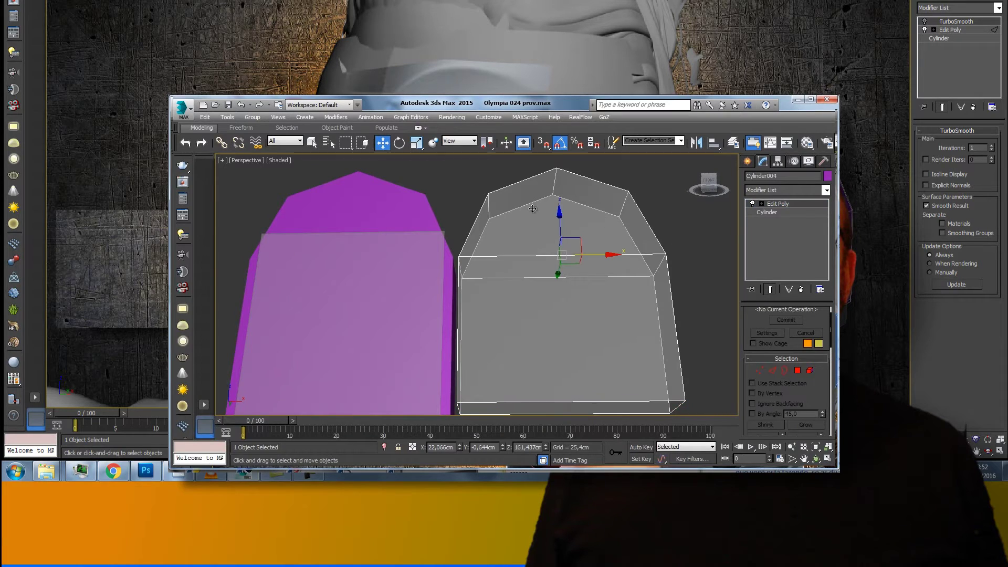
click(824, 190)
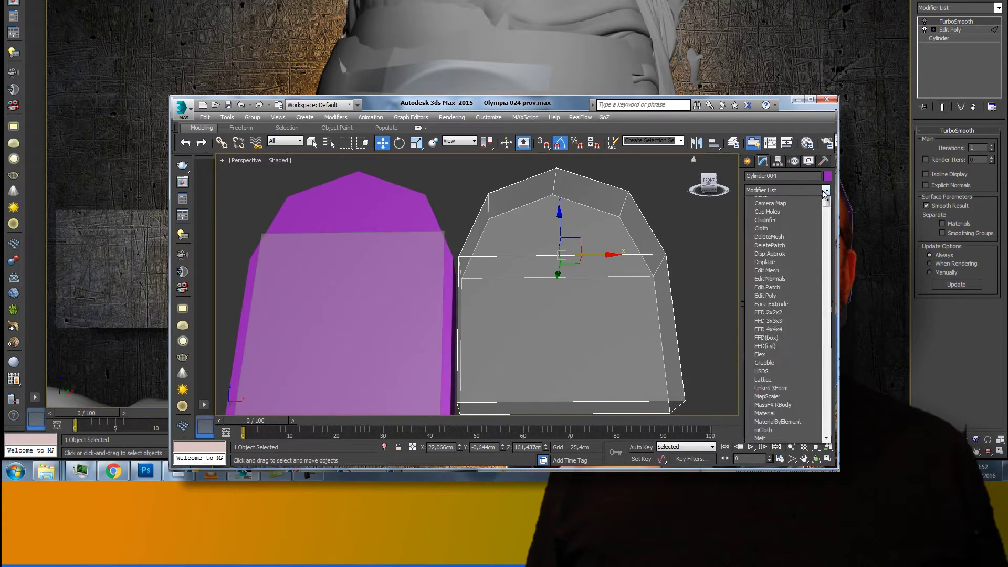
Add TurboSmooth above Edit Poly on the arch piece and switch its viewport effect off
drag(824, 235, 828, 468)
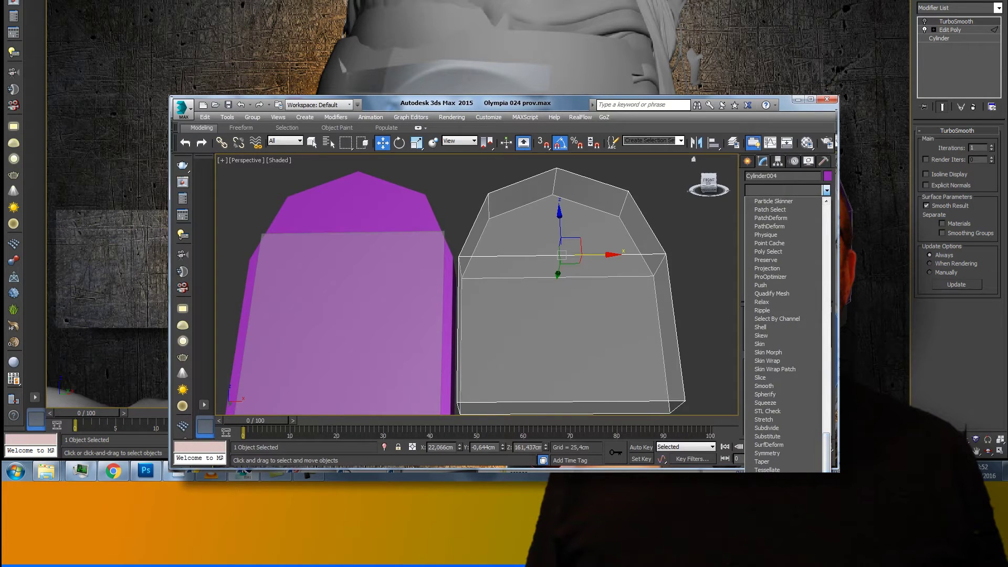
click(772, 462)
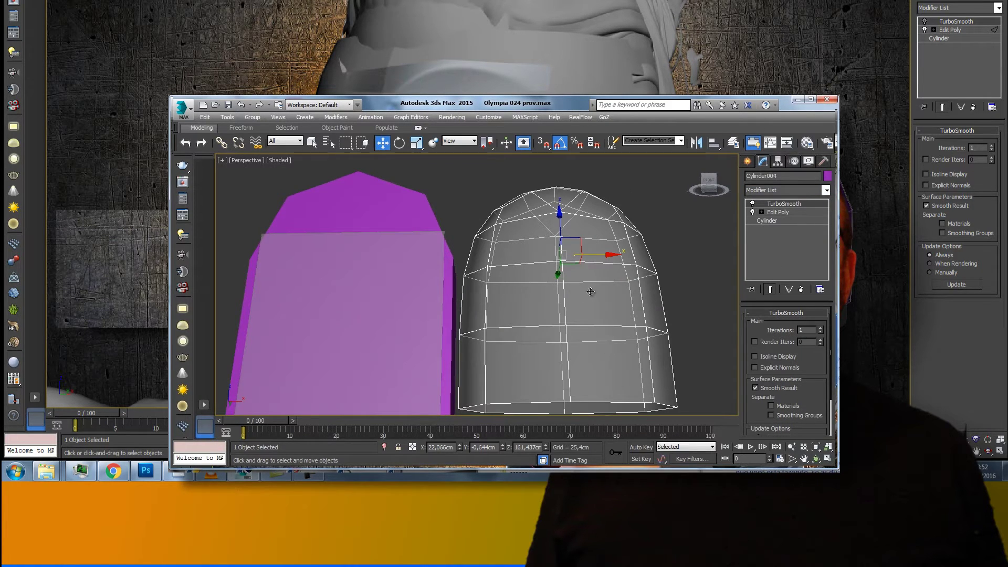
click(753, 203)
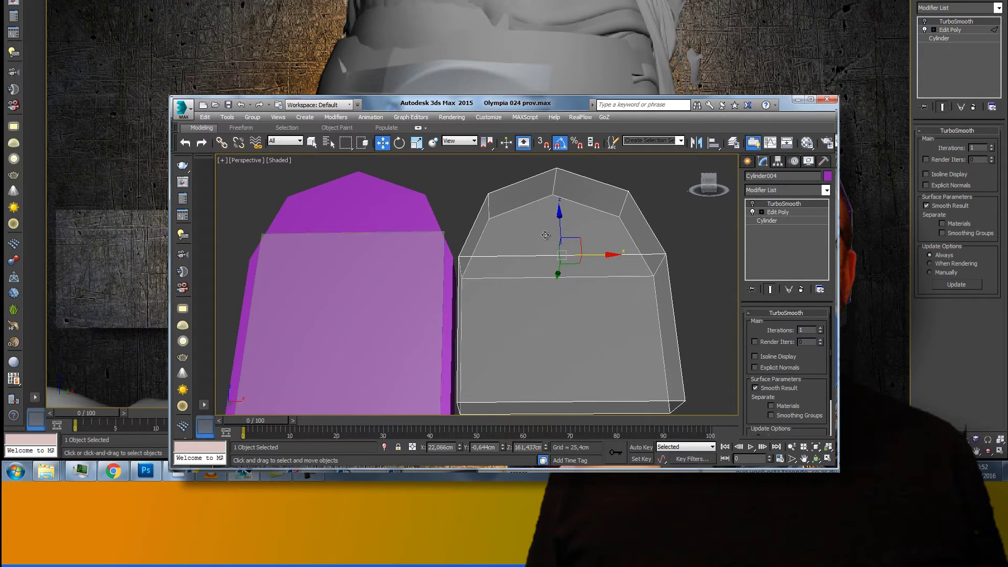
mouse_move(679, 198)
alt+middle_down()
mouse_move(264, 219)
mouse_move(724, 178)
alt+middle_up()
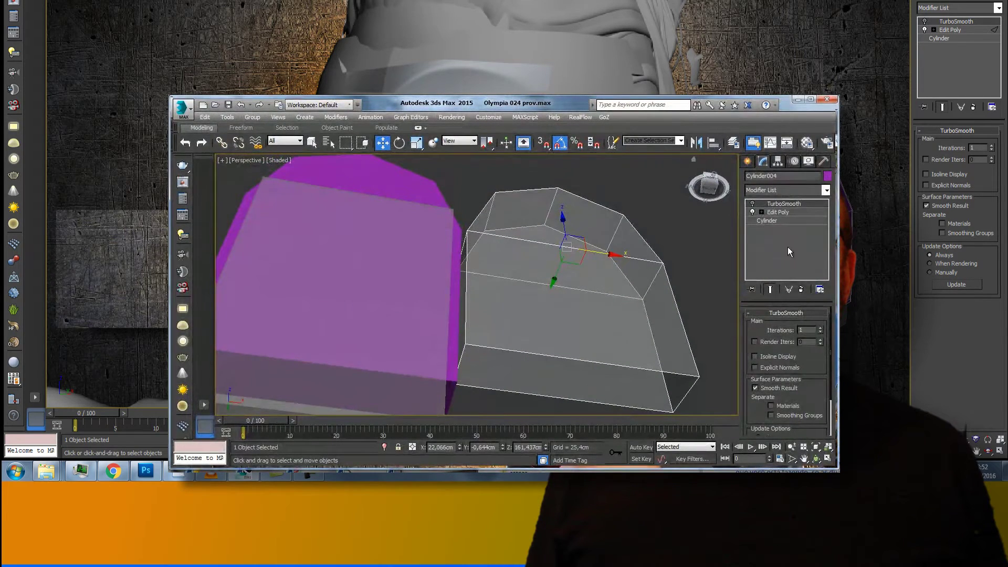
Connect the earpiece's upper and lower horizontal edge loops with new vertical edges
click(781, 212)
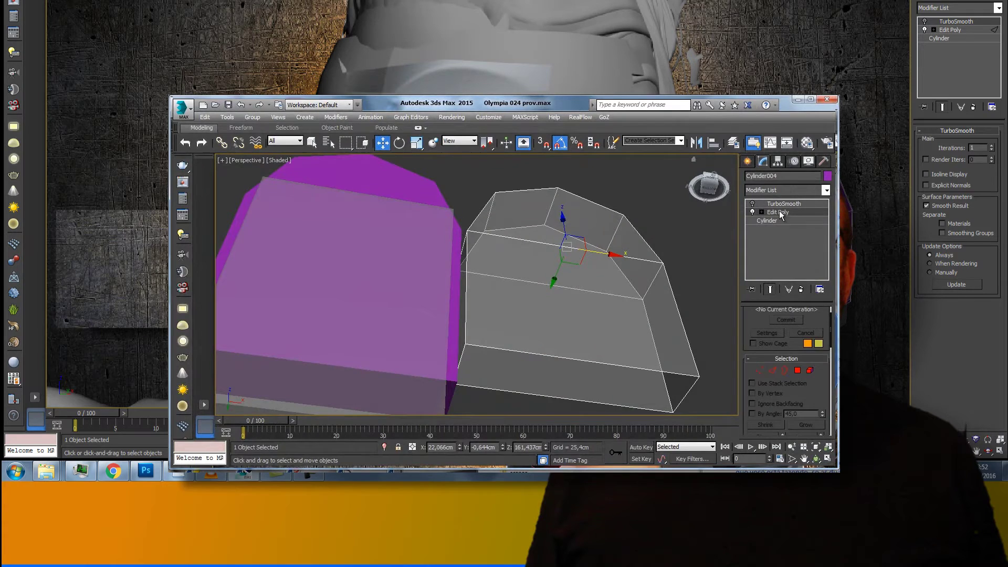
click(774, 371)
click(569, 248)
ctrl+click(578, 289)
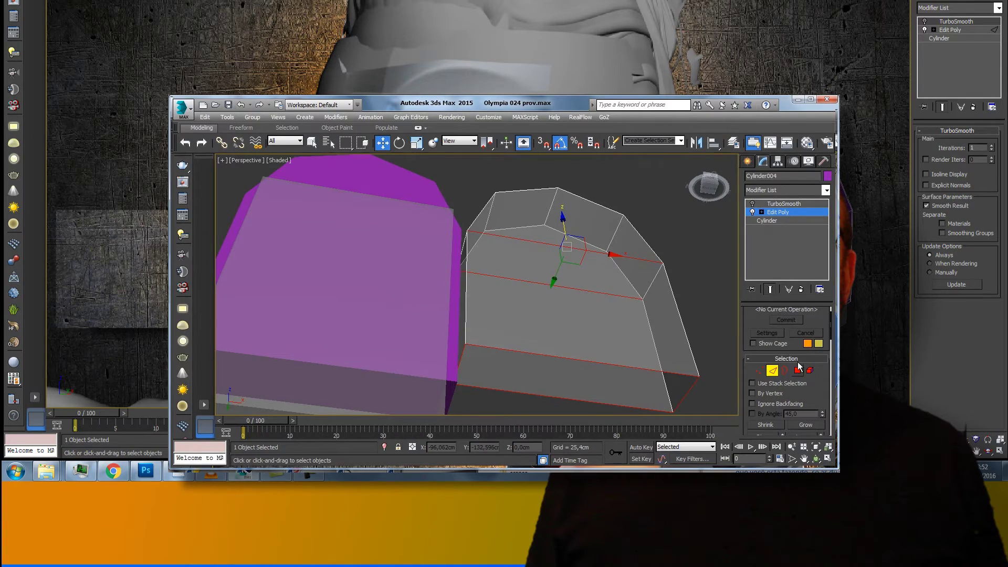
drag(807, 380, 806, 225)
click(804, 402)
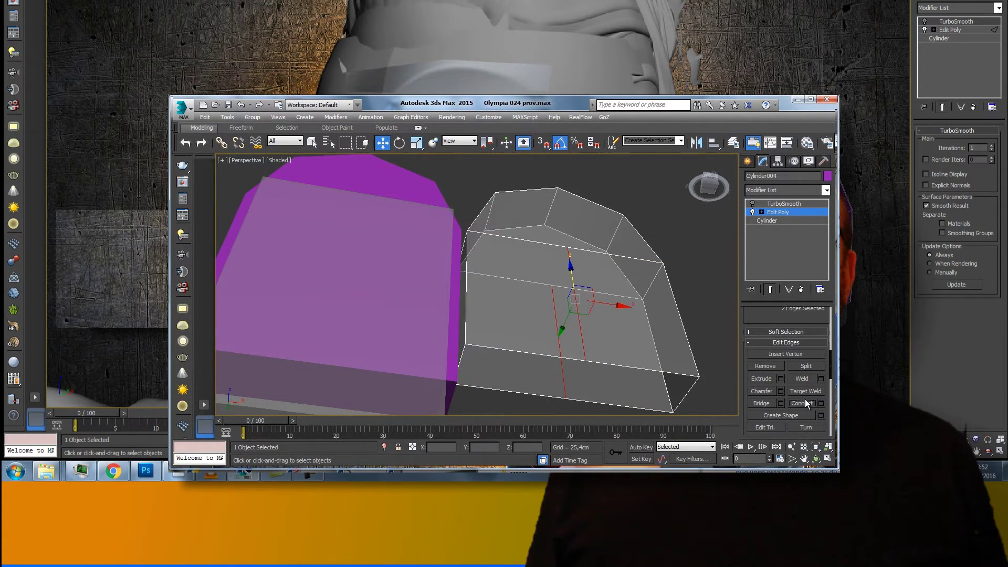
click(708, 249)
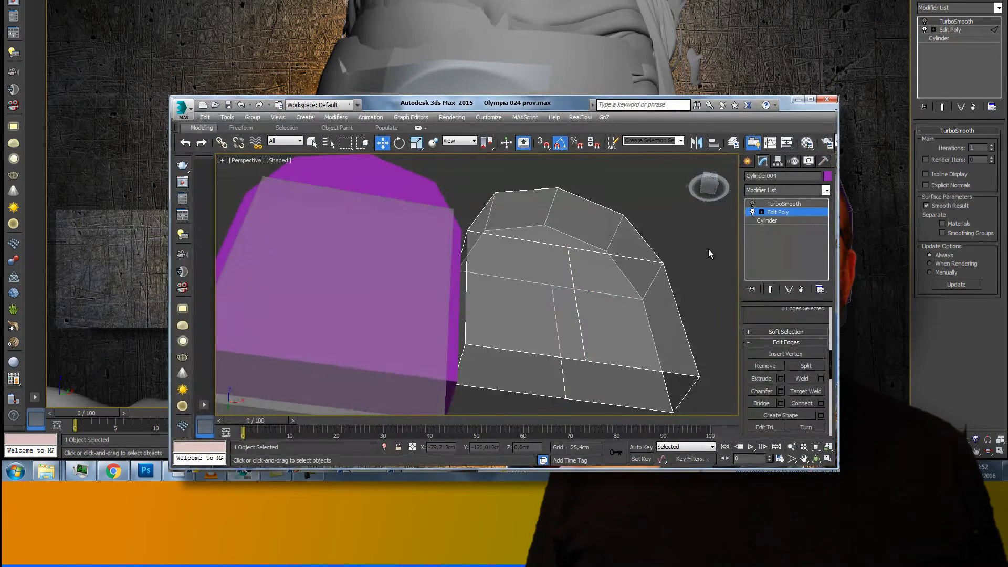
mouse_move(708, 194)
mouse_down()
mouse_move(720, 229)
mouse_move(249, 235)
mouse_move(303, 243)
mouse_move(233, 234)
mouse_move(710, 219)
mouse_move(732, 227)
mouse_up()
Join the earpiece's top vertex and a lower opposite vertex with a new edge
key(1)
scroll(772, 330, up, 5)
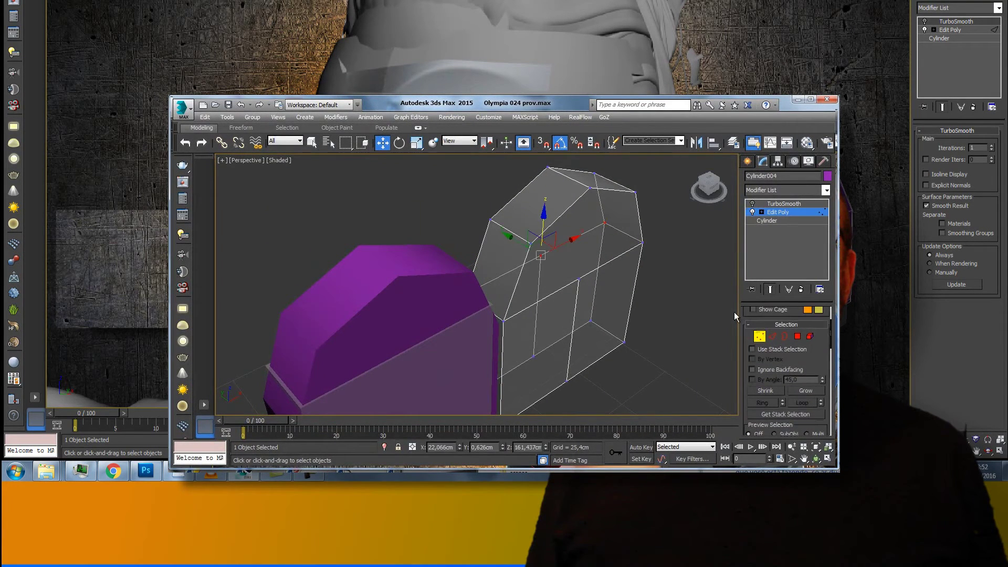
click(594, 174)
ctrl+click(579, 279)
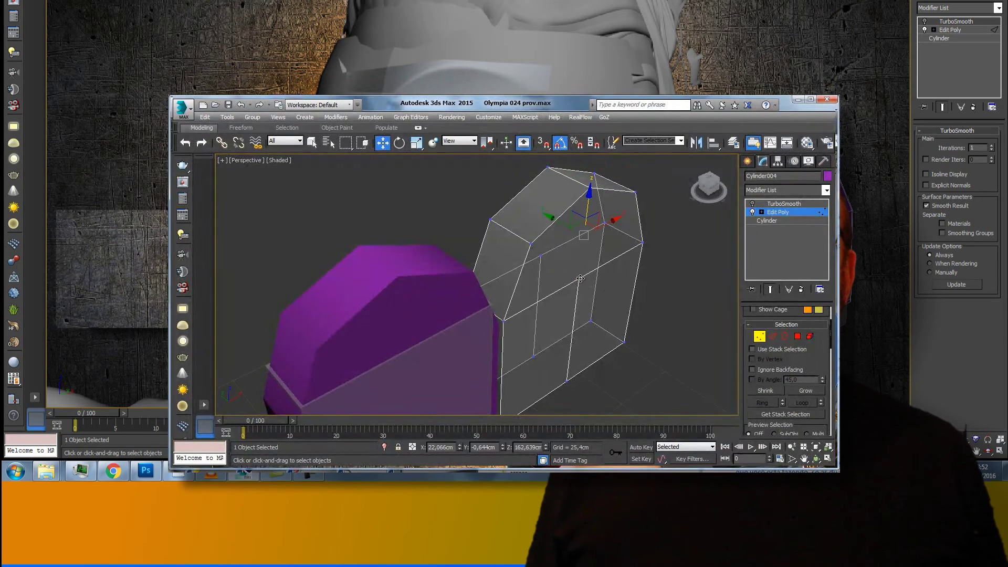
scroll(807, 357, down, 3)
drag(776, 400, 770, 349)
click(789, 428)
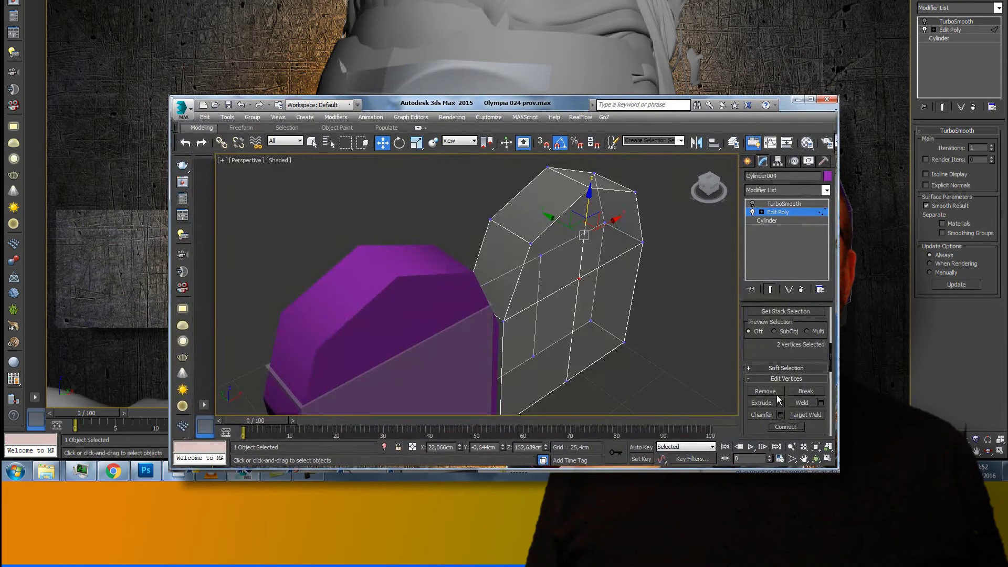
mouse_move(703, 202)
mouse_down()
mouse_move(259, 188)
mouse_move(550, 263)
mouse_up()
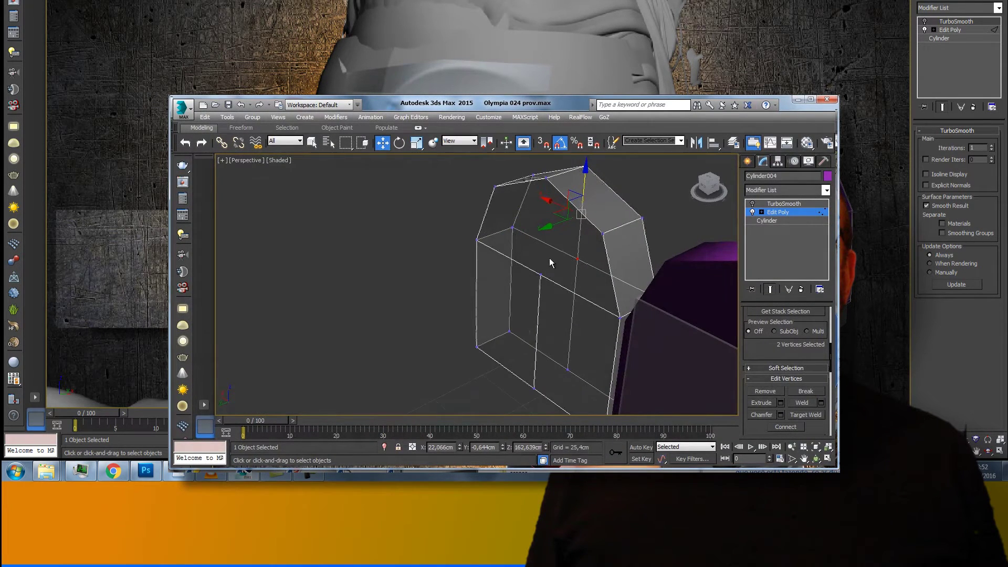
Select another opposite vertex pair on the earpiece and orbit to check the new edges
click(539, 274)
ctrl+click(547, 174)
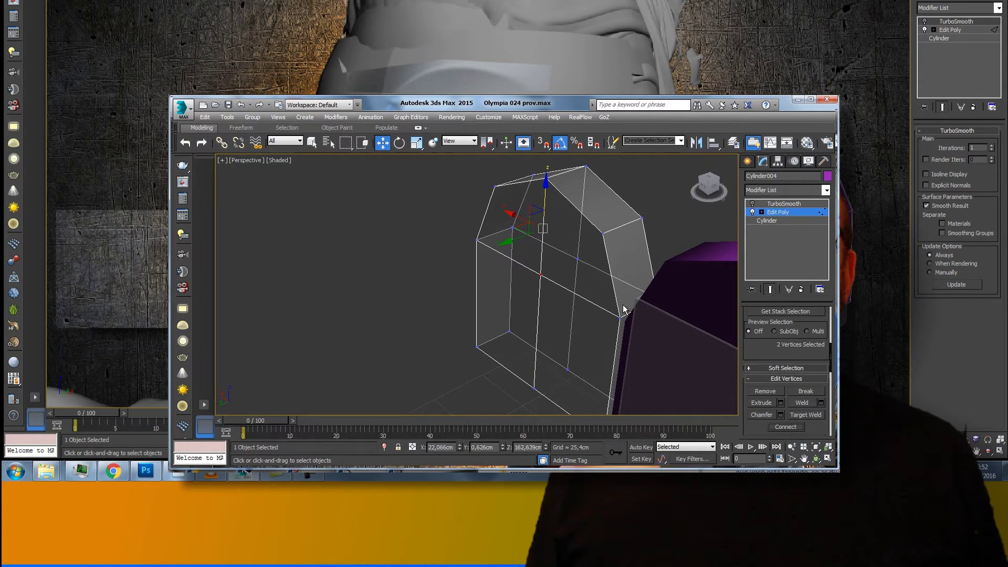
drag(709, 189, 597, 170)
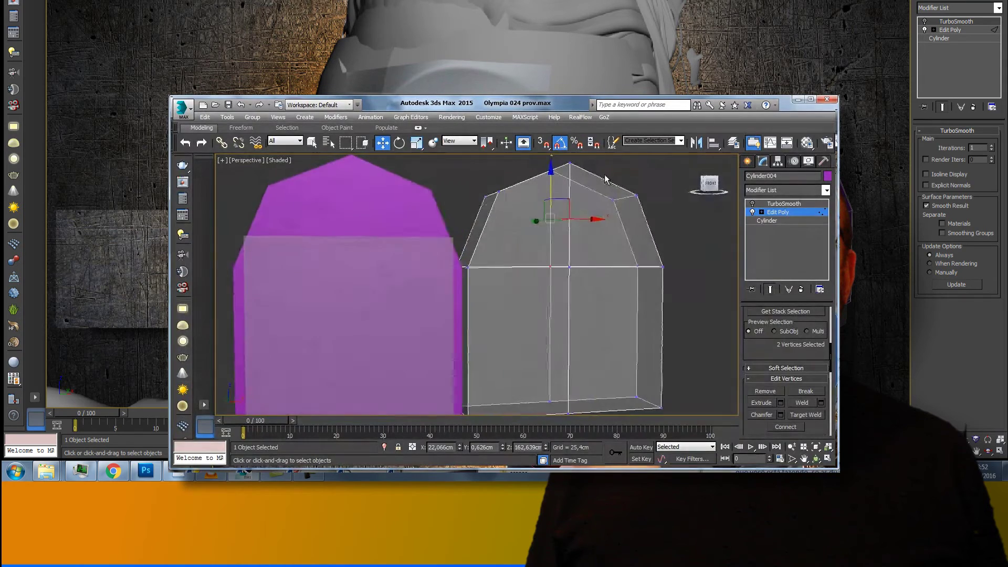
drag(597, 165, 586, 163)
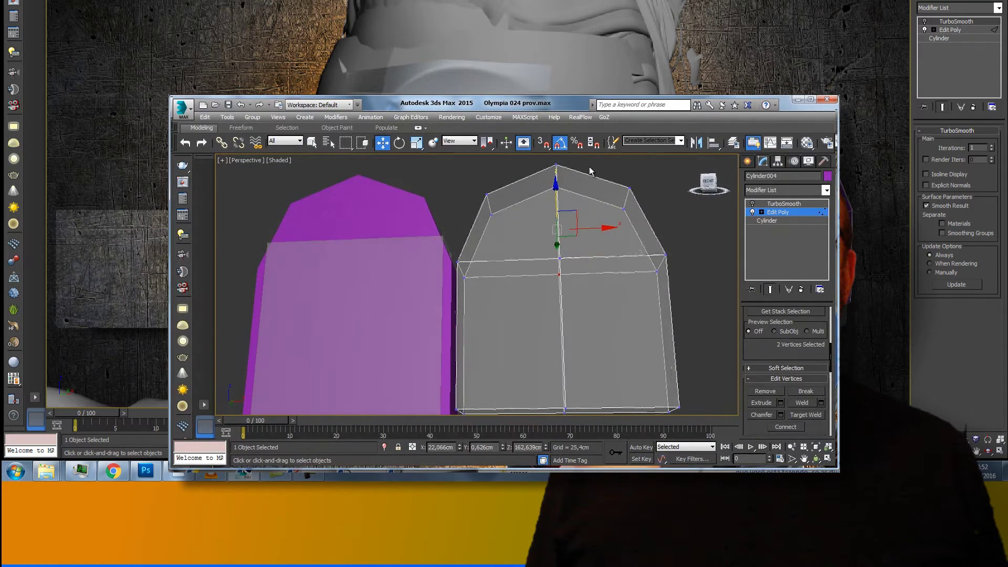
Turn on TurboSmooth for the grey earpiece and inspect its rounded shape
click(752, 204)
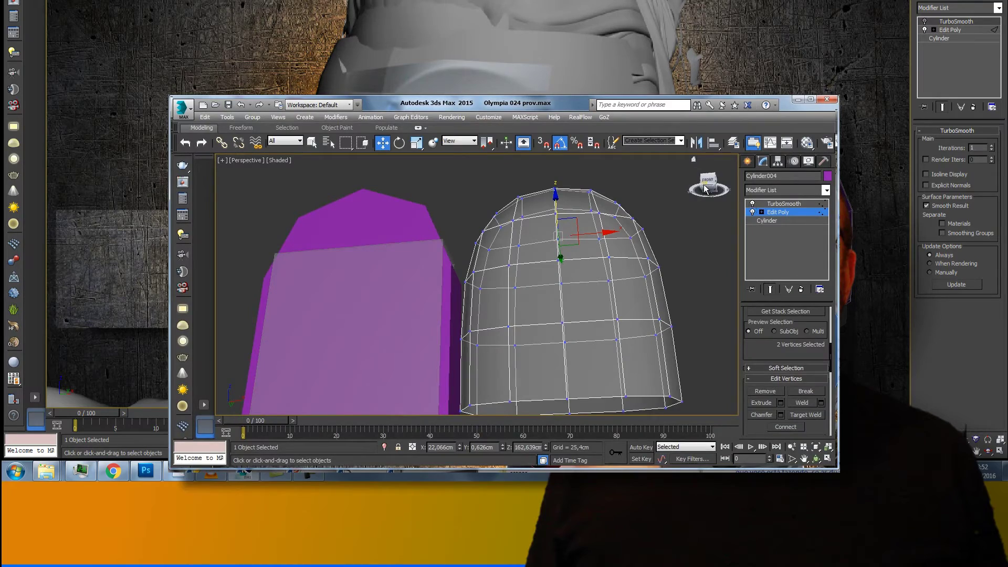
mouse_move(708, 189)
mouse_down()
mouse_move(232, 210)
mouse_move(269, 215)
mouse_up()
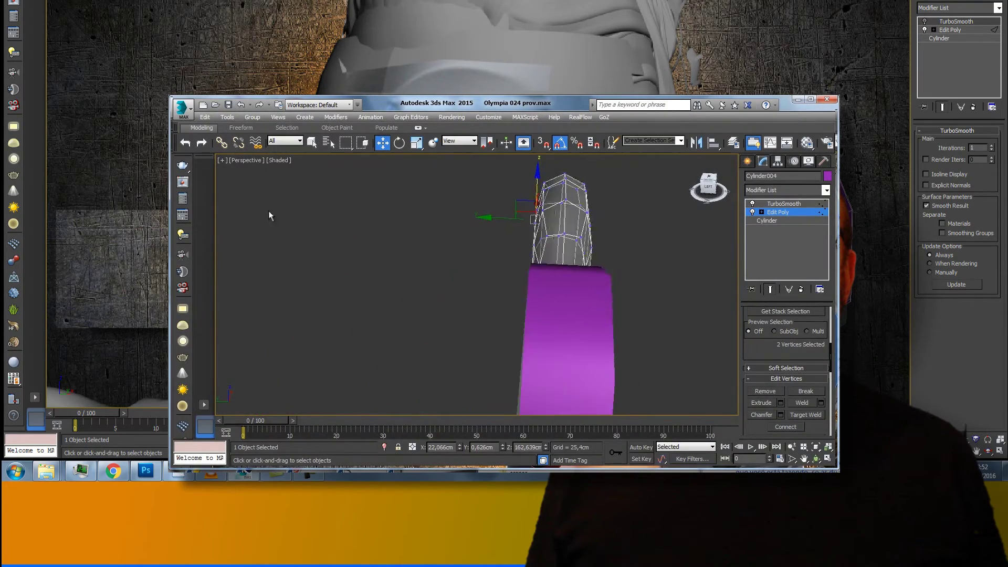
alt+middle_drag(269, 216, 723, 198)
Clear the vertex selection, make TurboSmooth active and select the pink Cylinder003
click(416, 211)
click(778, 204)
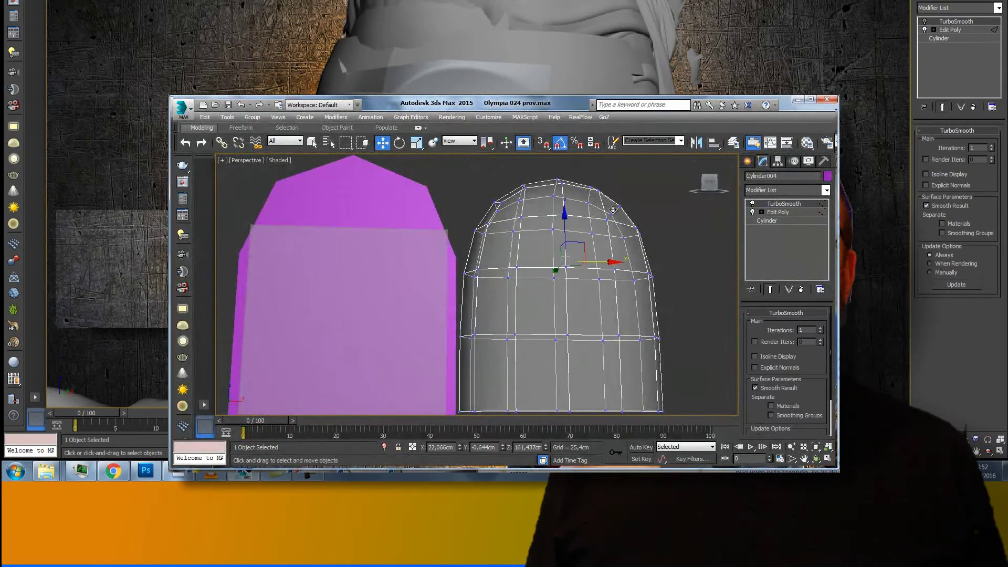
click(400, 209)
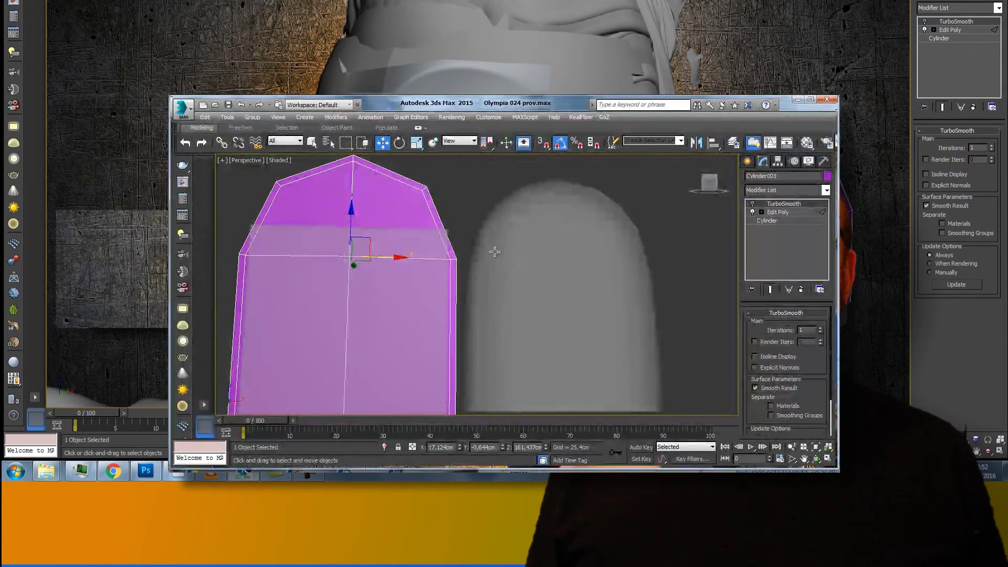
Preview the pink piece with TurboSmooth on around both pieces, then turn it off
mouse_move(710, 184)
mouse_down()
mouse_move(260, 196)
mouse_move(706, 174)
mouse_move(685, 172)
mouse_move(694, 171)
mouse_up()
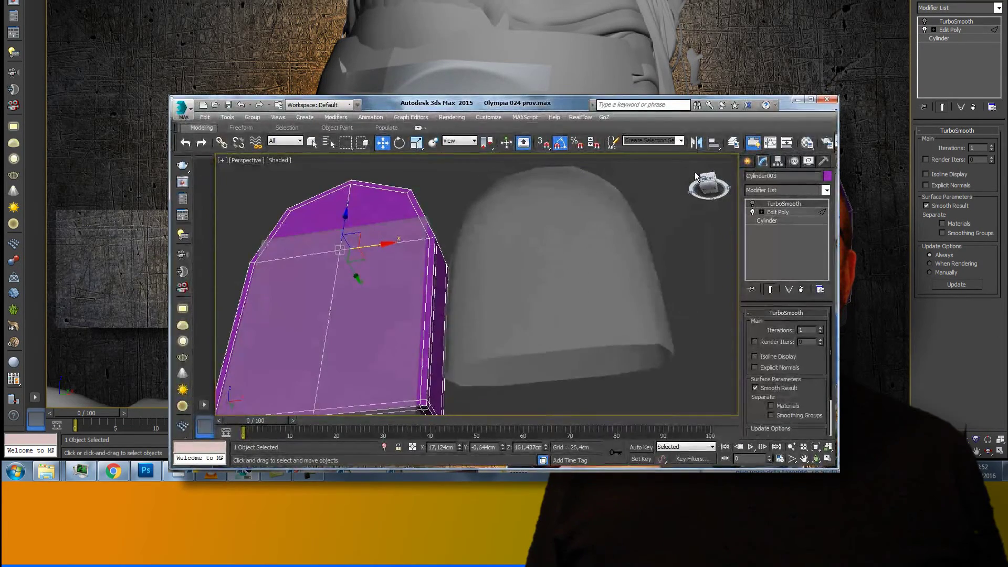
click(753, 204)
mouse_move(709, 186)
mouse_down()
mouse_move(219, 202)
mouse_move(256, 218)
mouse_up()
mouse_move(256, 218)
alt+middle_down()
mouse_move(282, 219)
mouse_move(245, 213)
alt+middle_up()
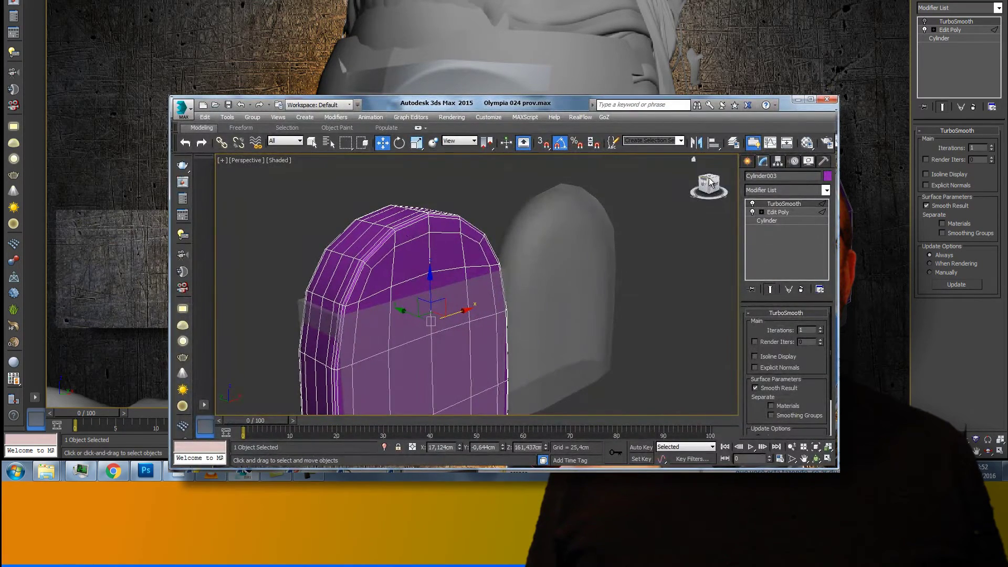
click(753, 204)
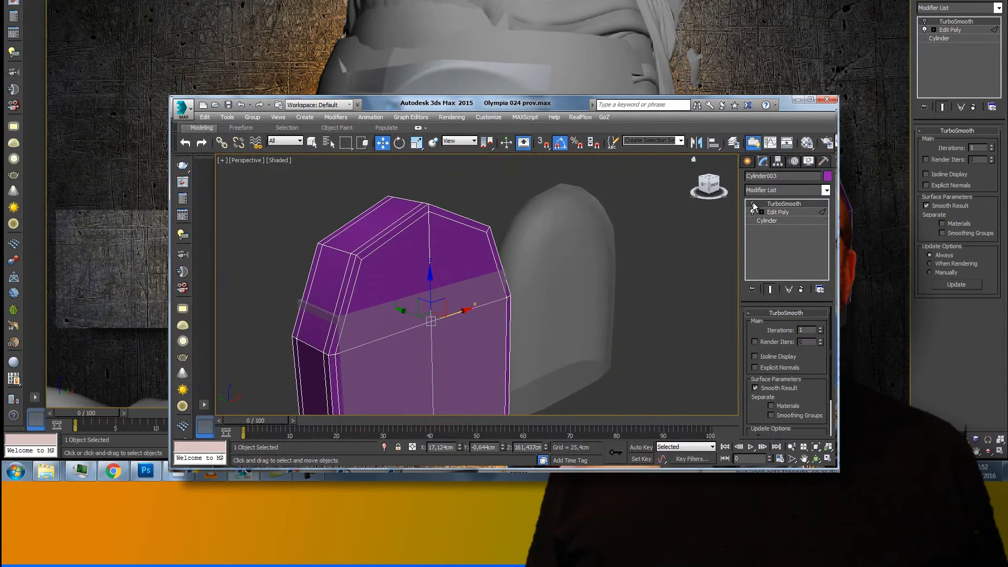
Select the grey earpiece, turn its TurboSmooth off and return to Edit Poly
click(566, 242)
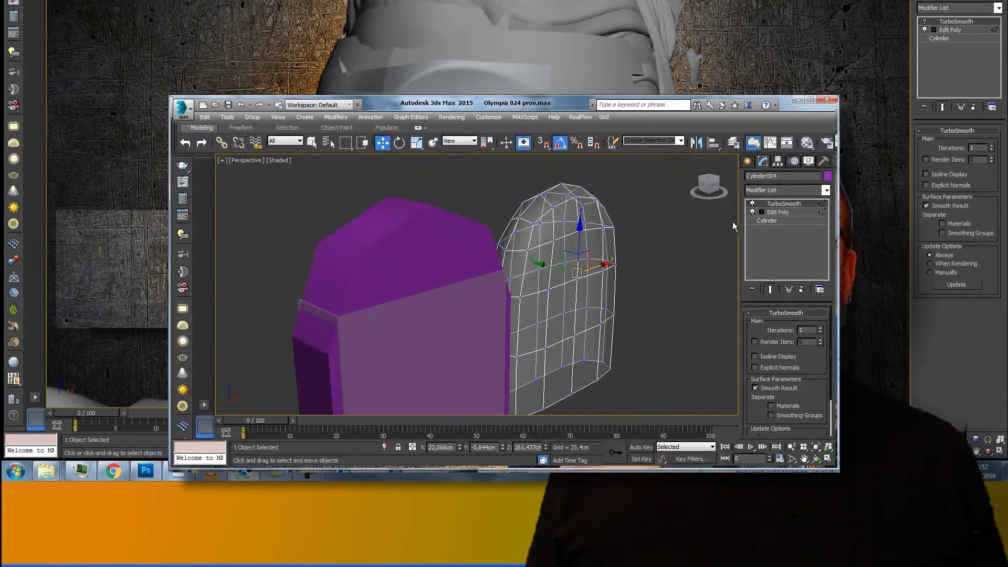
click(752, 204)
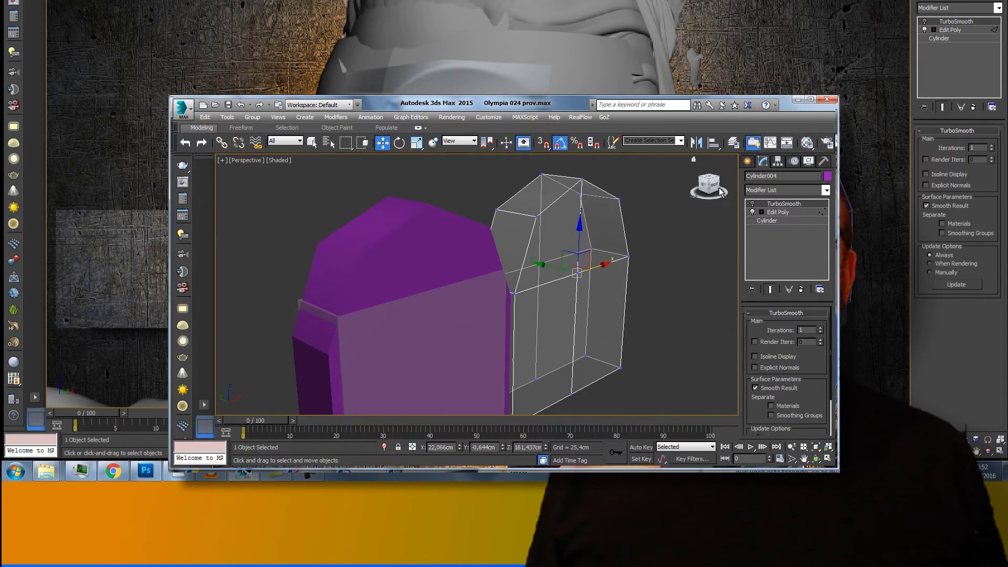
drag(708, 184, 735, 200)
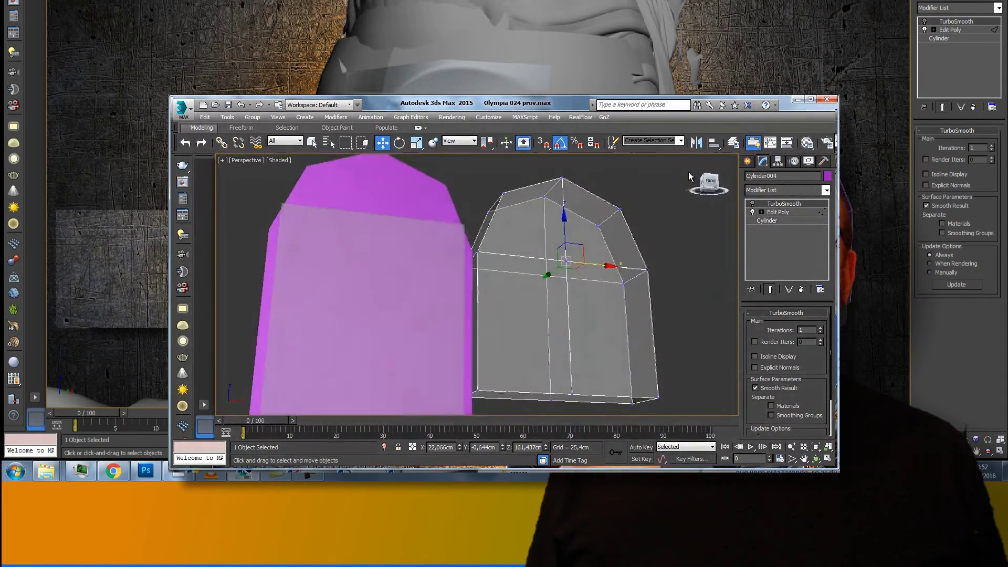
click(782, 211)
Select the earpiece's top and front polygons and bring up their Inset settings
scroll(768, 348, up, 5)
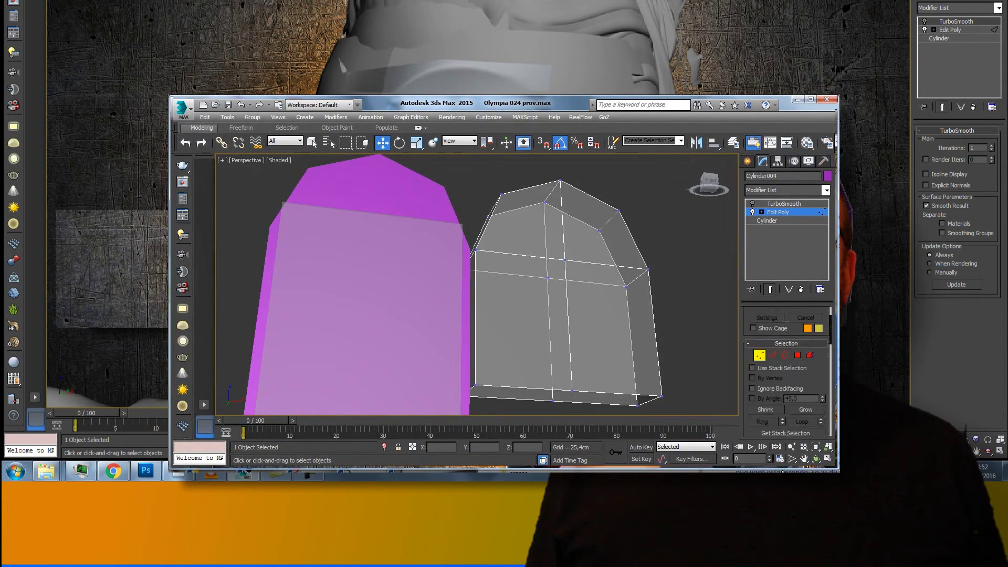
click(797, 364)
mouse_move(609, 246)
mouse_down()
mouse_move(542, 237)
mouse_move(534, 270)
mouse_move(549, 288)
mouse_up()
scroll(810, 383, down, 3)
scroll(813, 389, down, 3)
scroll(815, 393, down, 3)
scroll(817, 396, down, 2)
click(821, 386)
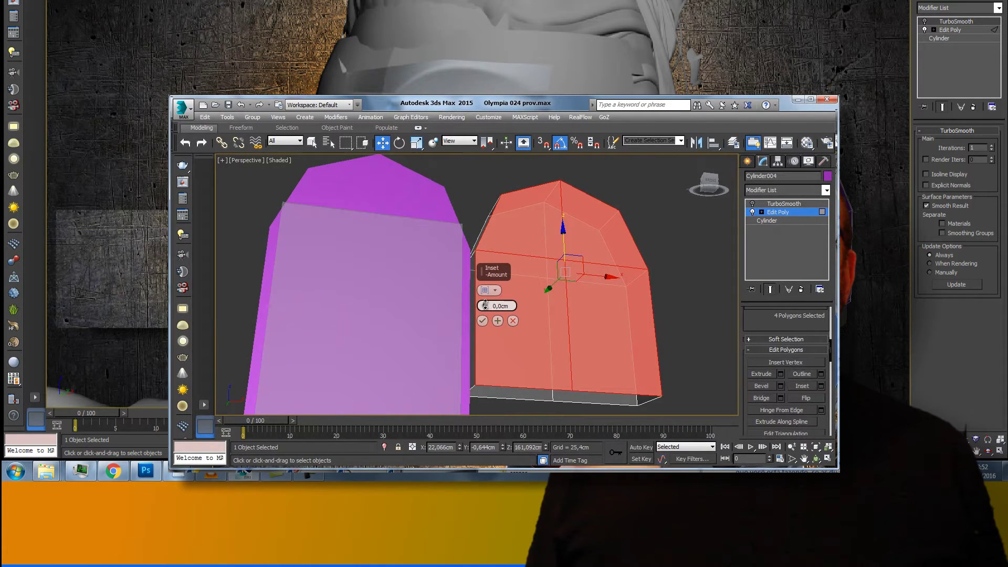
Set the inset amount to 0,423 cm and apply it to the four polygons
drag(486, 307, 485, 304)
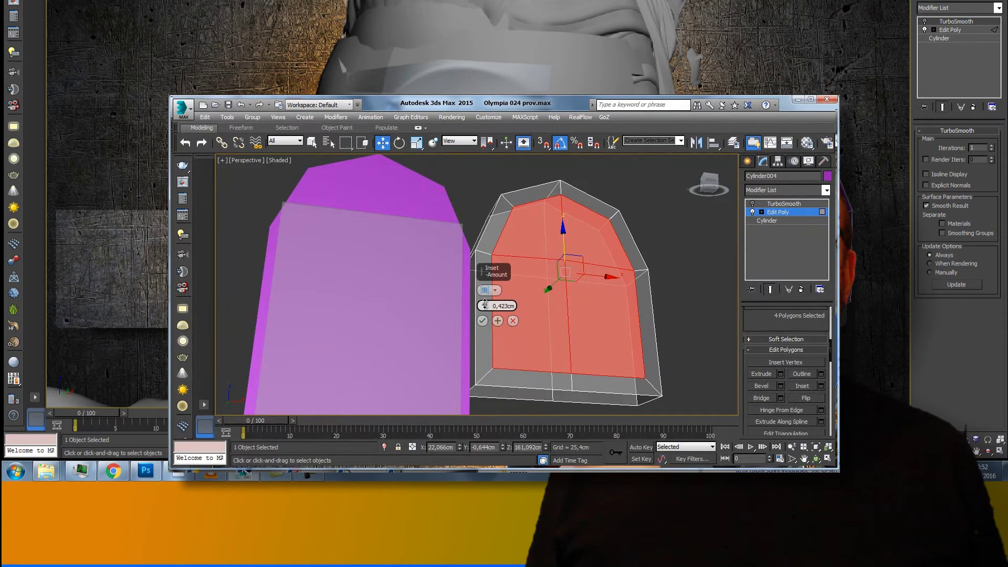
drag(484, 305, 484, 303)
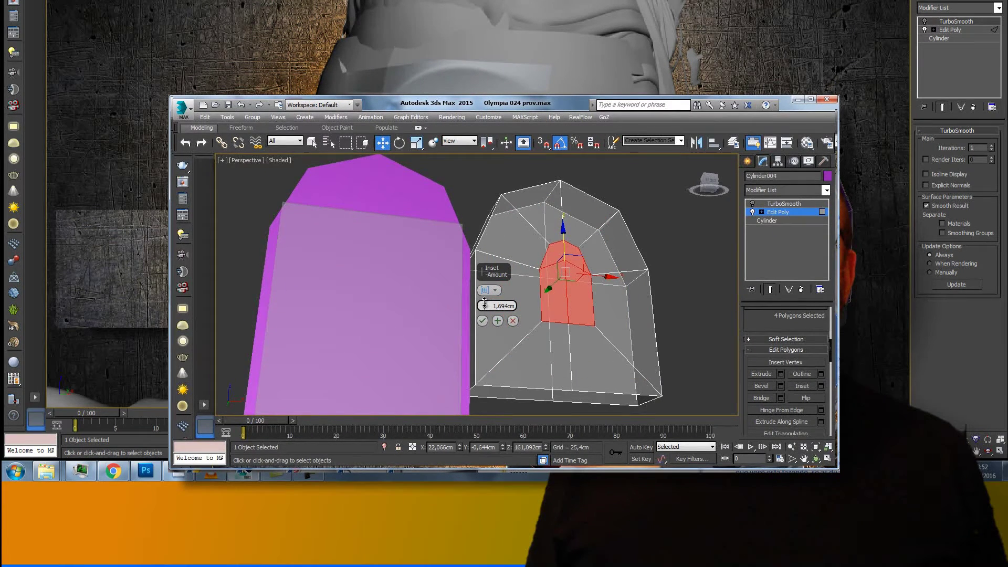
drag(484, 303, 484, 304)
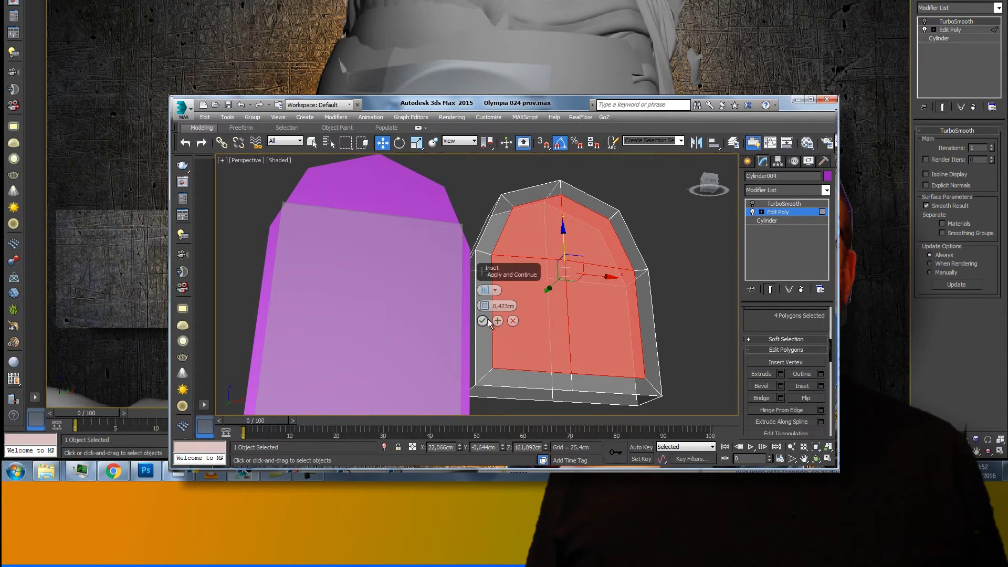
click(512, 321)
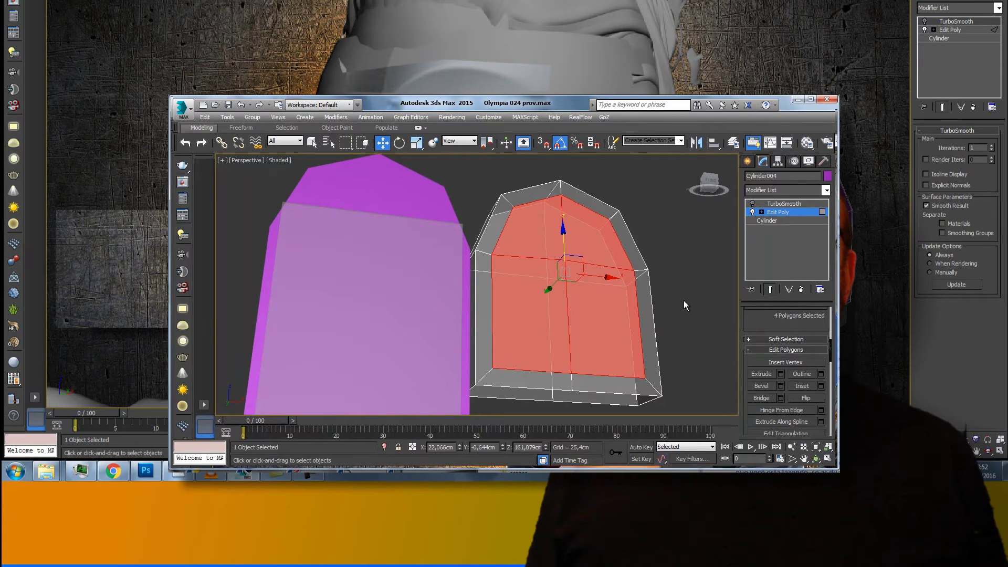
mouse_move(710, 189)
mouse_down()
mouse_move(242, 222)
mouse_move(719, 215)
mouse_up()
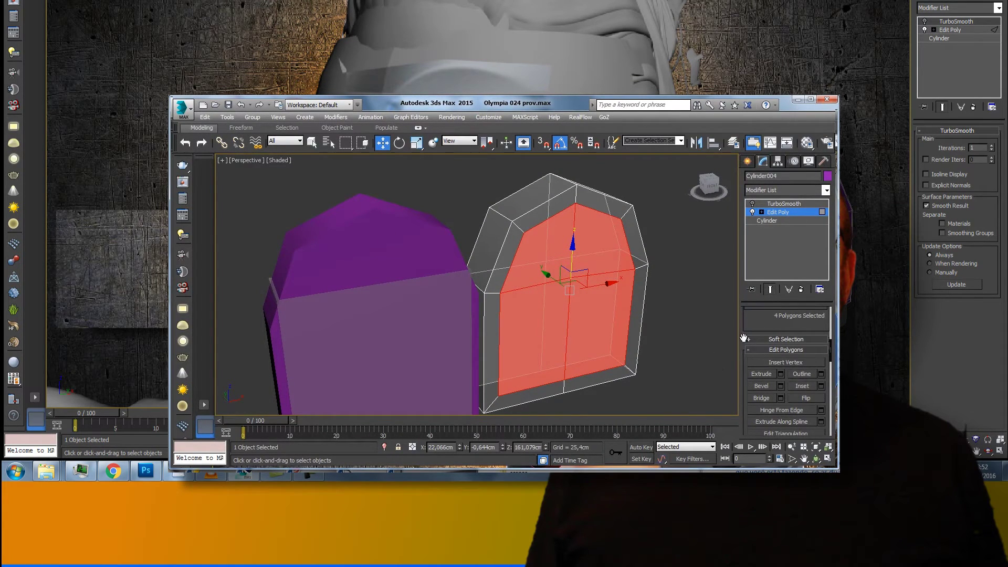
Switch the Edit Poly selection level to Border
scroll(744, 338, up, 5)
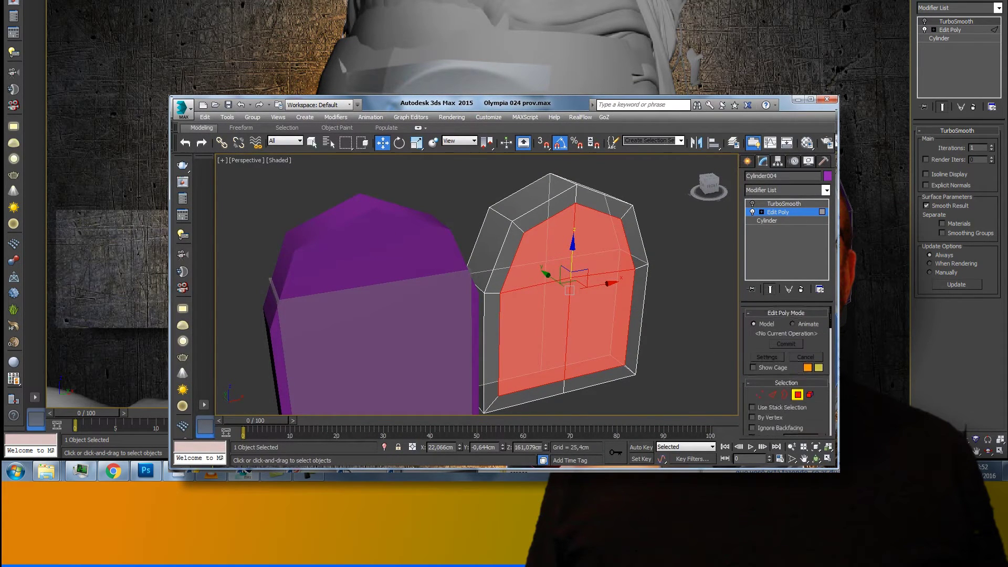
click(785, 396)
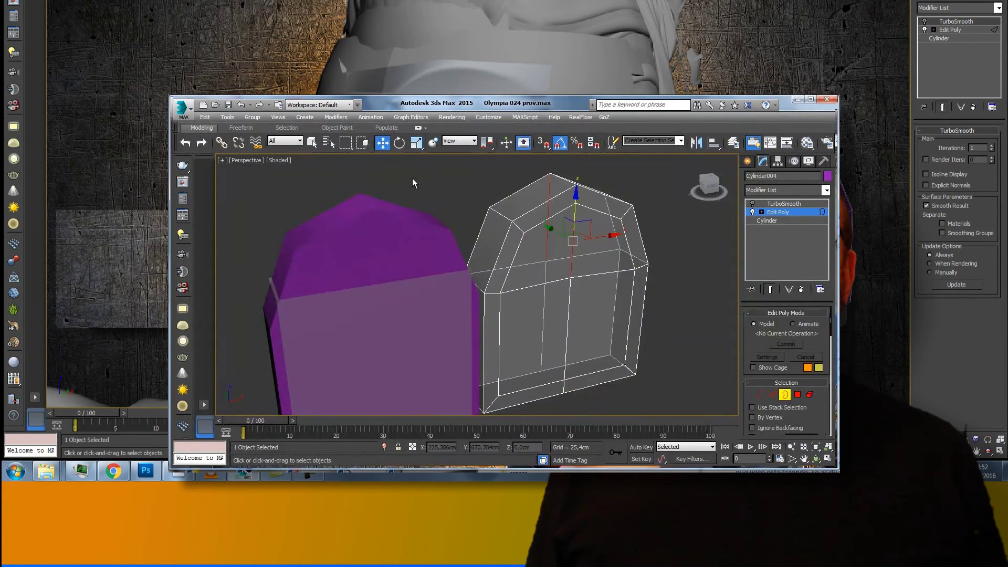
Use Swift Loop to add a vertical edge loop and a loop over the cylinder's top
click(203, 128)
double_click(203, 129)
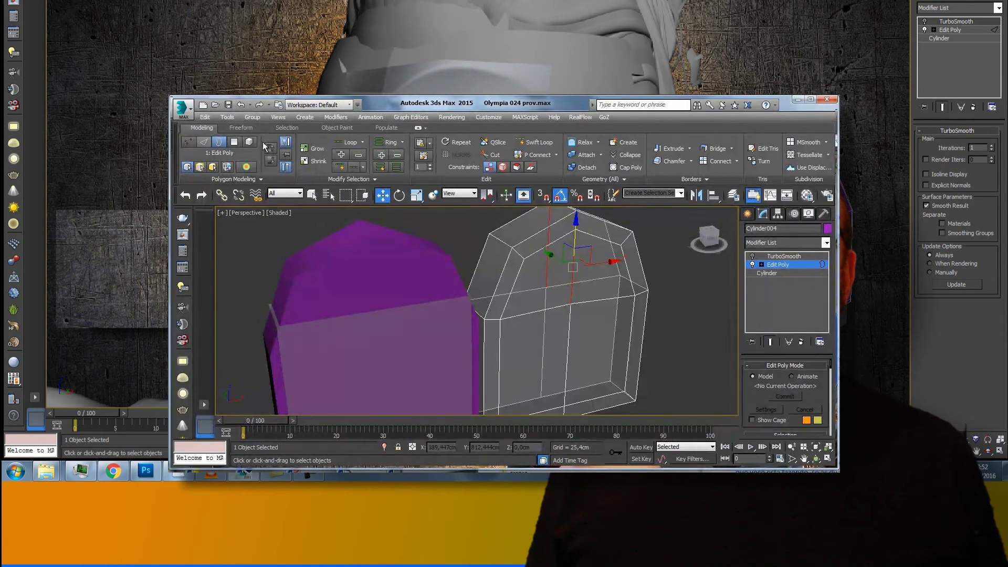
click(219, 142)
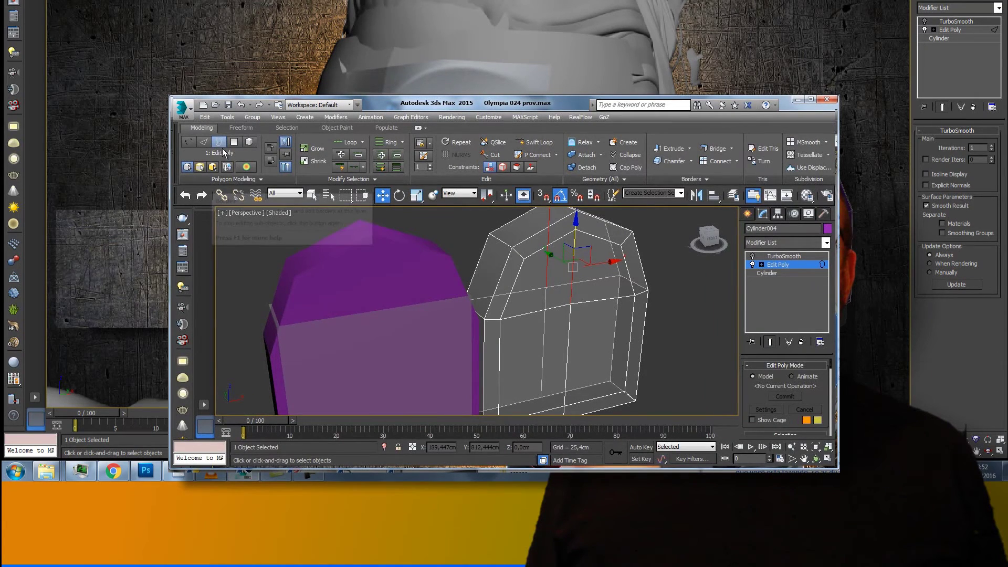
click(536, 142)
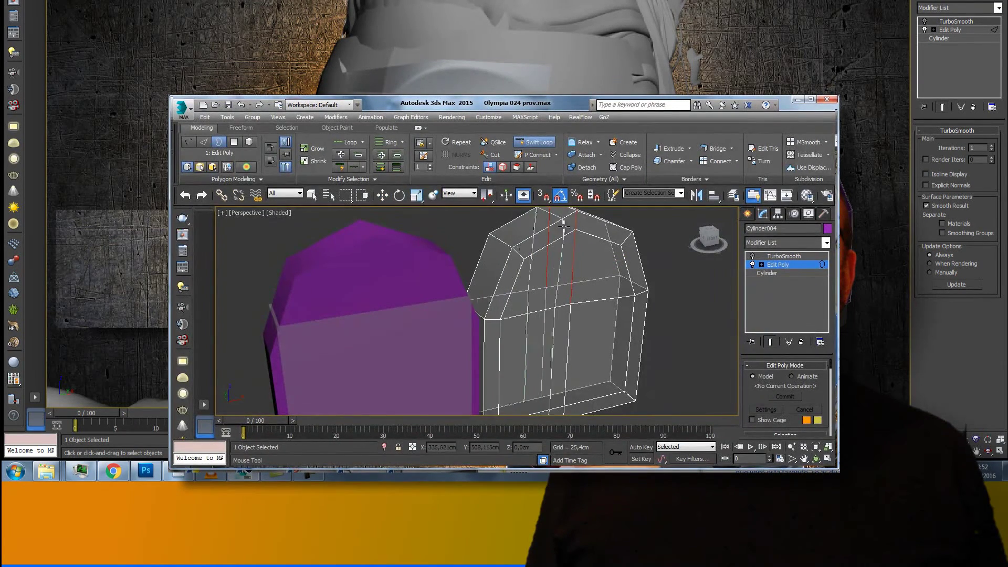
click(524, 237)
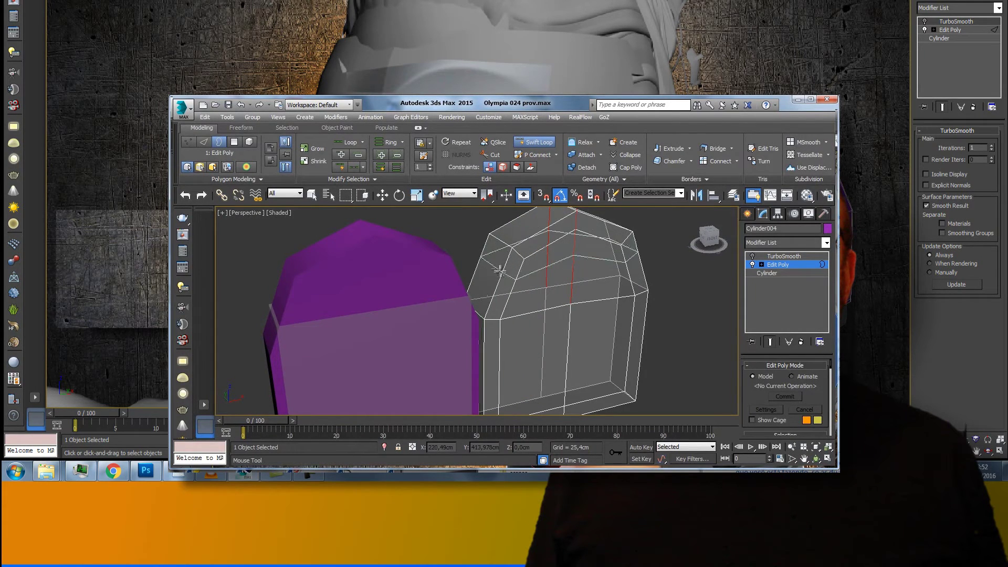
click(509, 241)
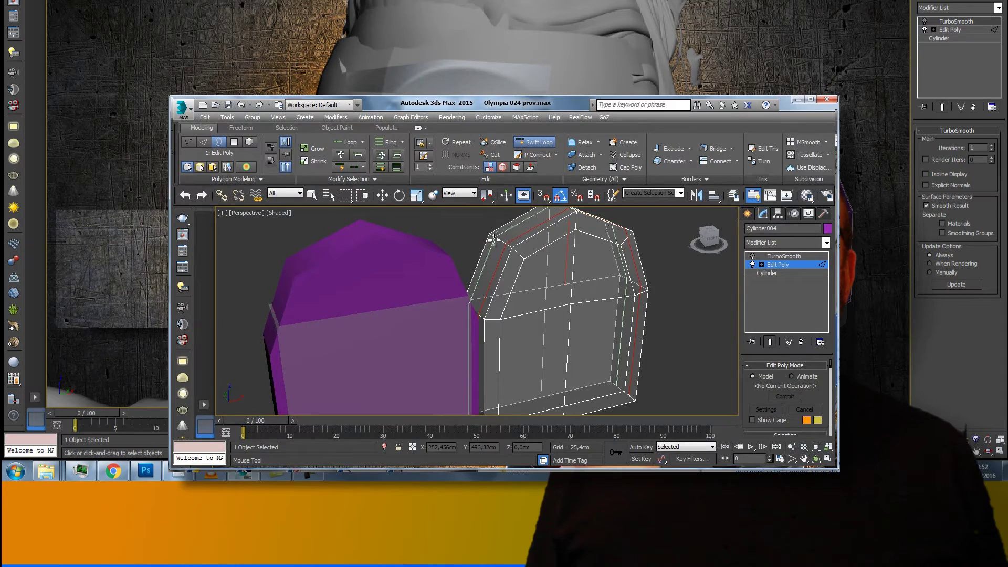
Preview the cylinder with TurboSmooth on, then switch it back off
mouse_move(721, 329)
alt+middle_down()
mouse_move(281, 237)
mouse_move(581, 345)
alt+middle_up()
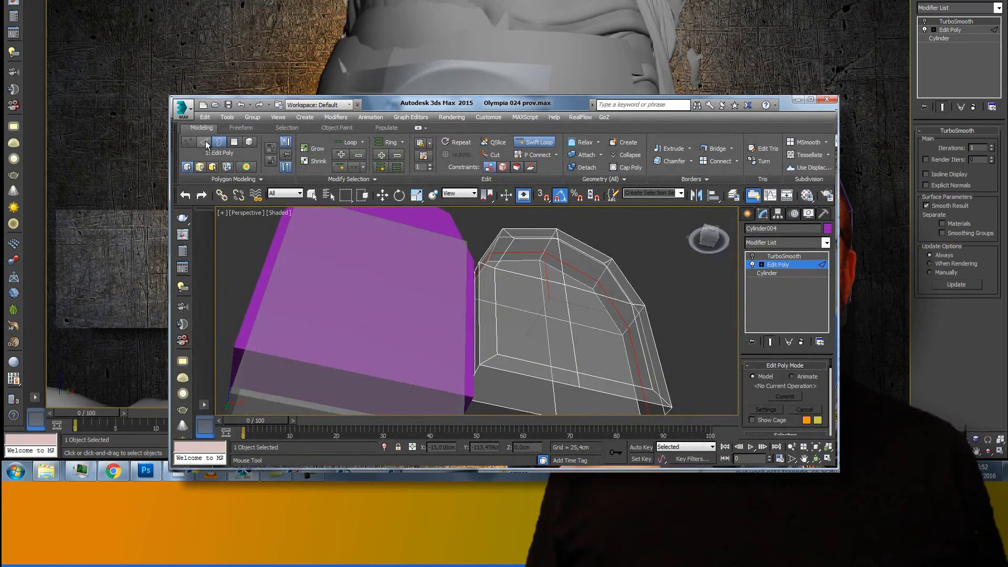
click(753, 256)
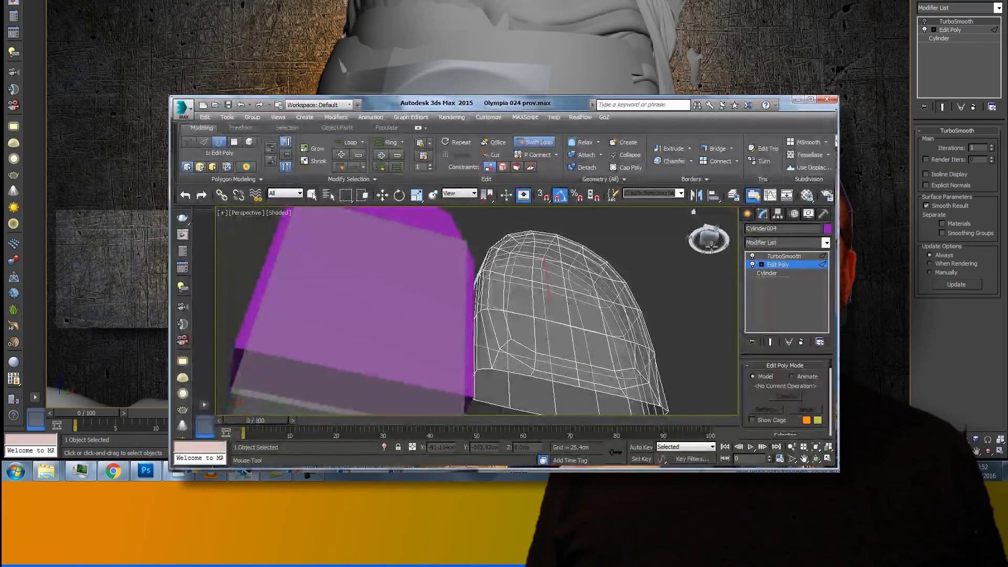
mouse_move(219, 261)
alt+middle_down()
mouse_move(261, 268)
mouse_move(266, 289)
mouse_move(671, 258)
mouse_move(665, 239)
mouse_move(705, 242)
mouse_move(709, 265)
mouse_move(234, 270)
mouse_move(731, 256)
mouse_move(716, 239)
mouse_move(716, 254)
alt+middle_up()
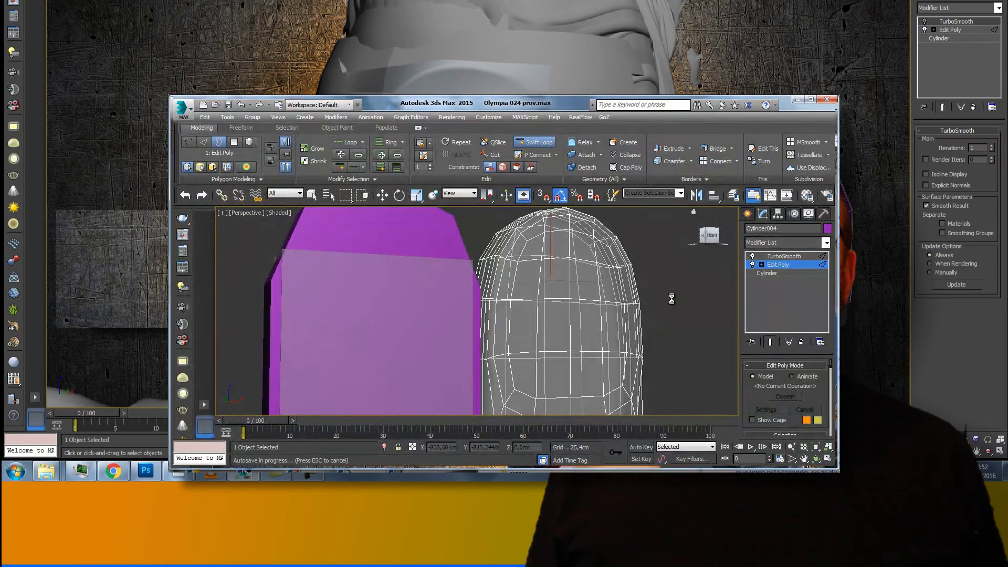
click(752, 256)
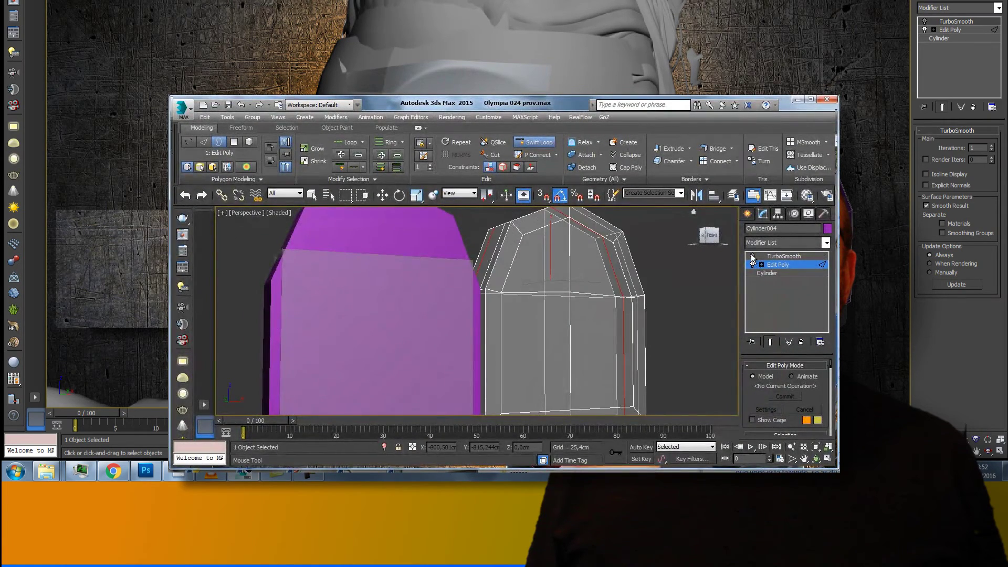
mouse_move(707, 239)
mouse_down()
mouse_move(683, 223)
mouse_move(670, 289)
mouse_up()
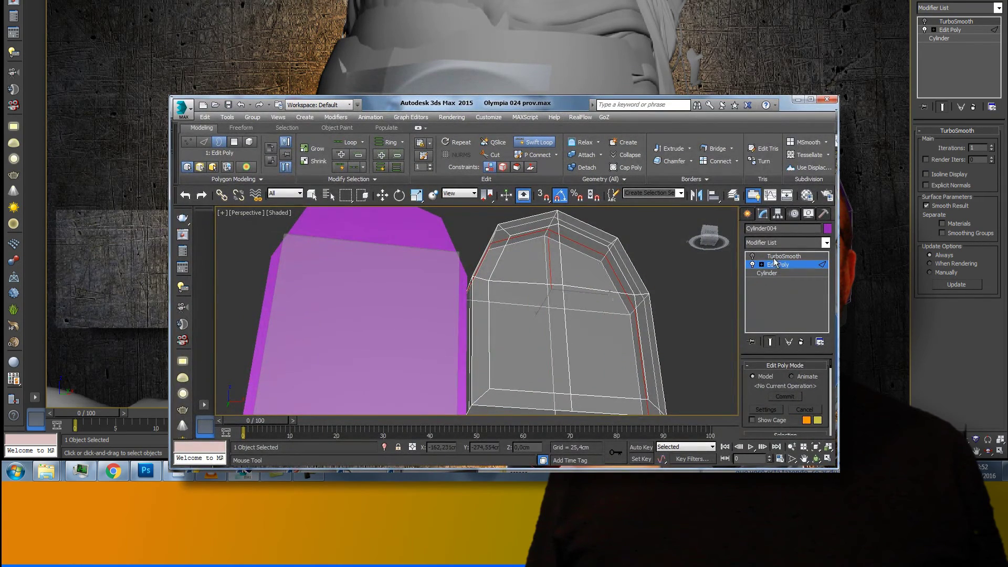
Commit the edits, maximize Camera001 with Alt+W, and select Cylinder004 for moving
click(775, 398)
key(alt+w)
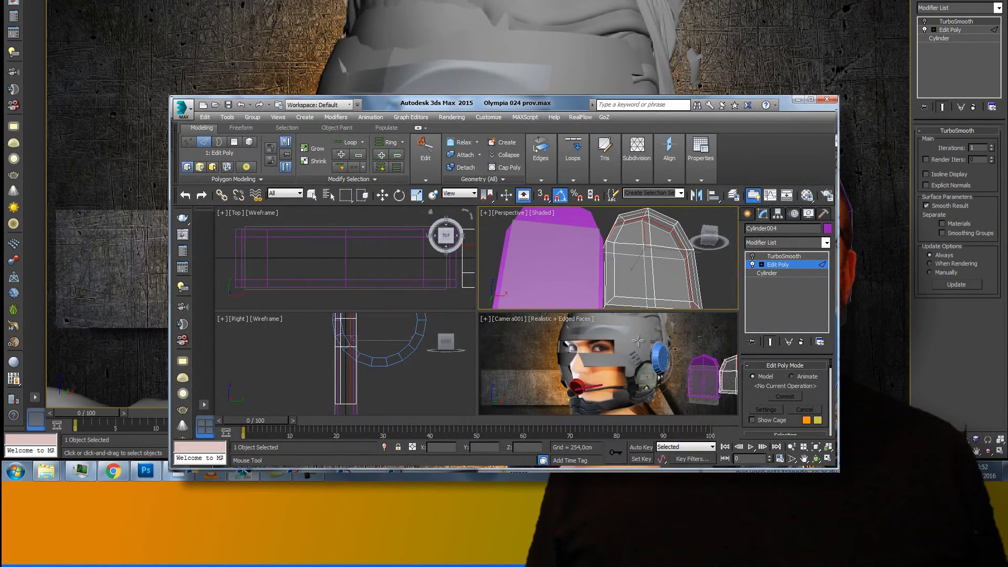
key(alt+w)
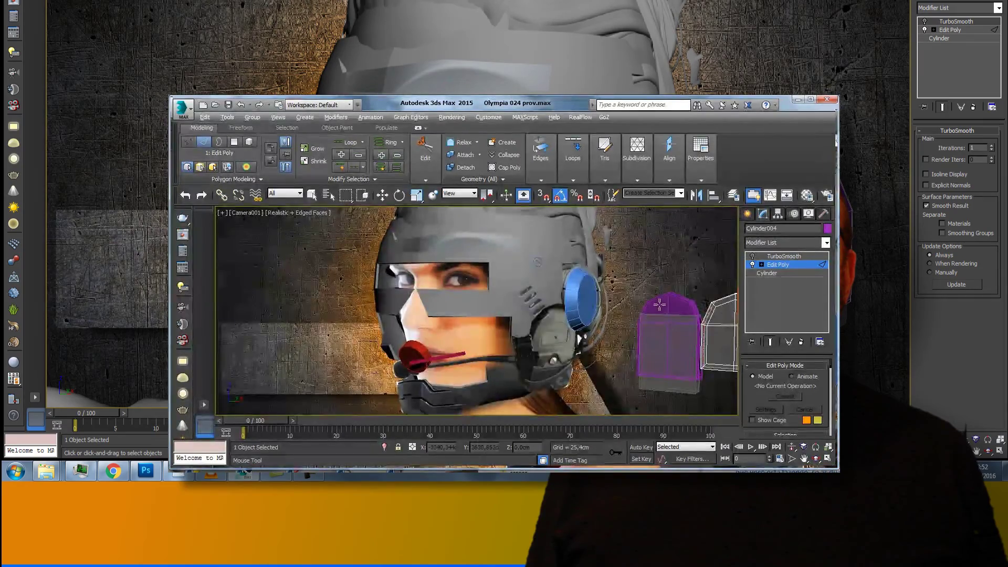
key(w)
click(642, 245)
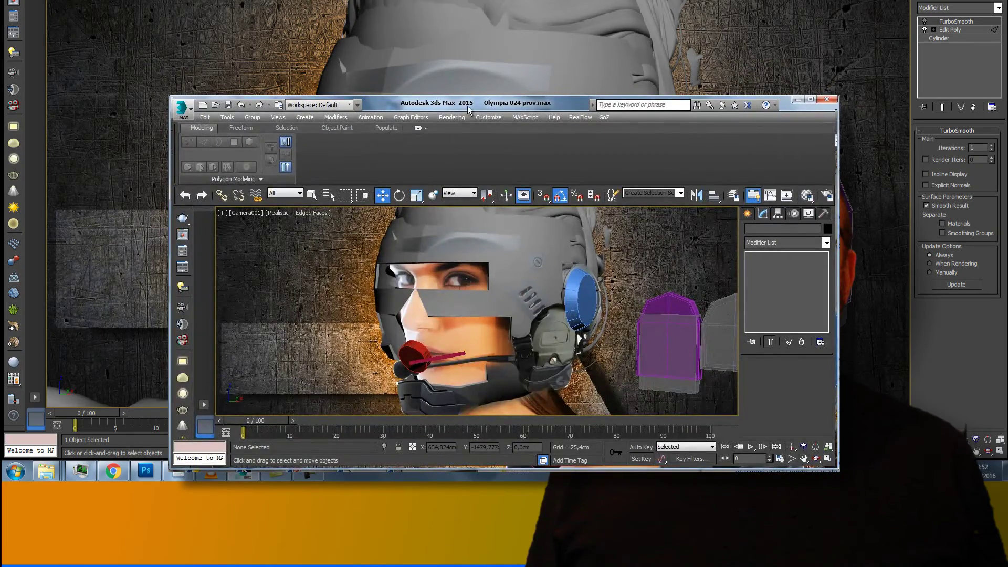
click(418, 127)
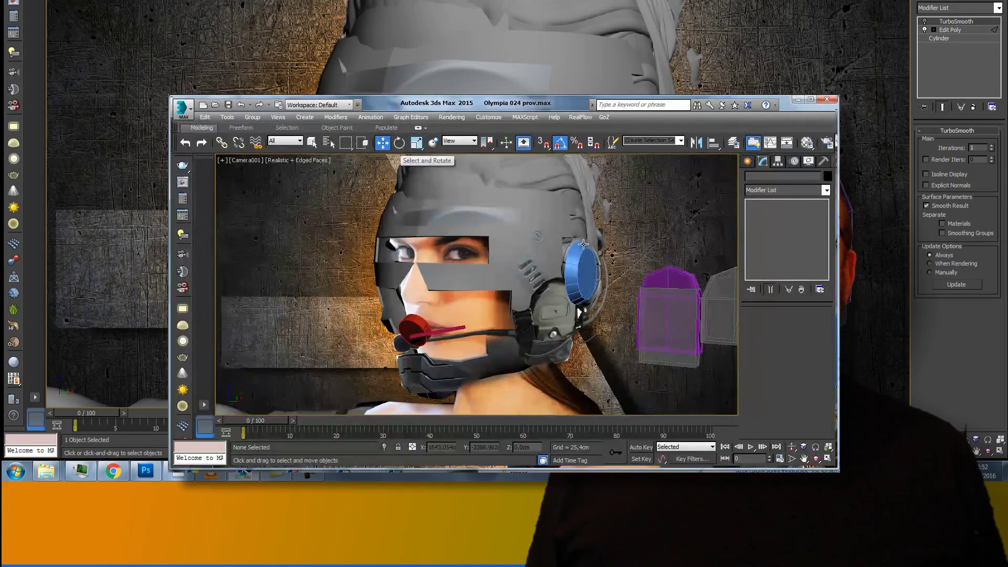
click(732, 302)
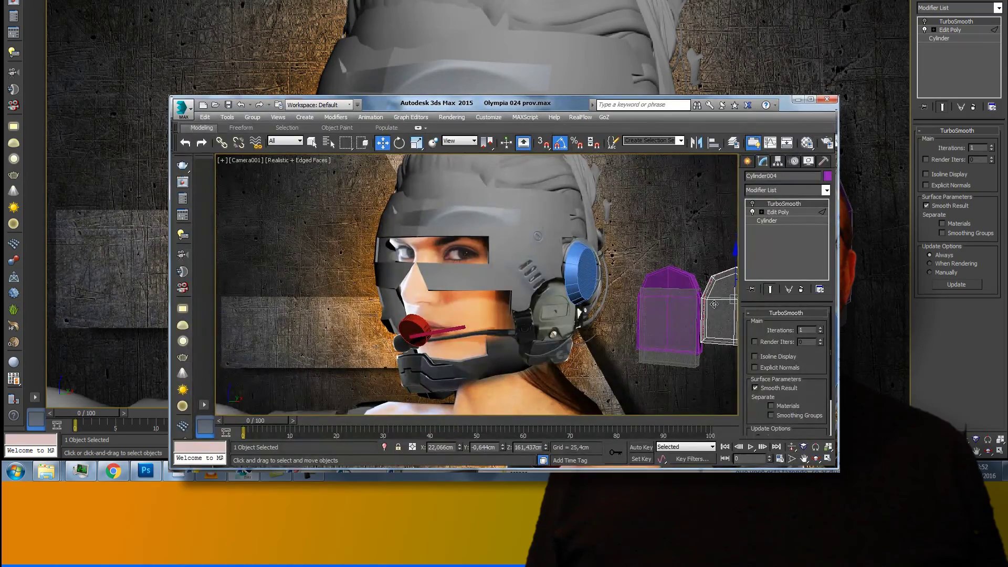
Drag Cylinder004 left in Camera001 until it sits next to the helmet's earcup
drag(713, 300, 623, 275)
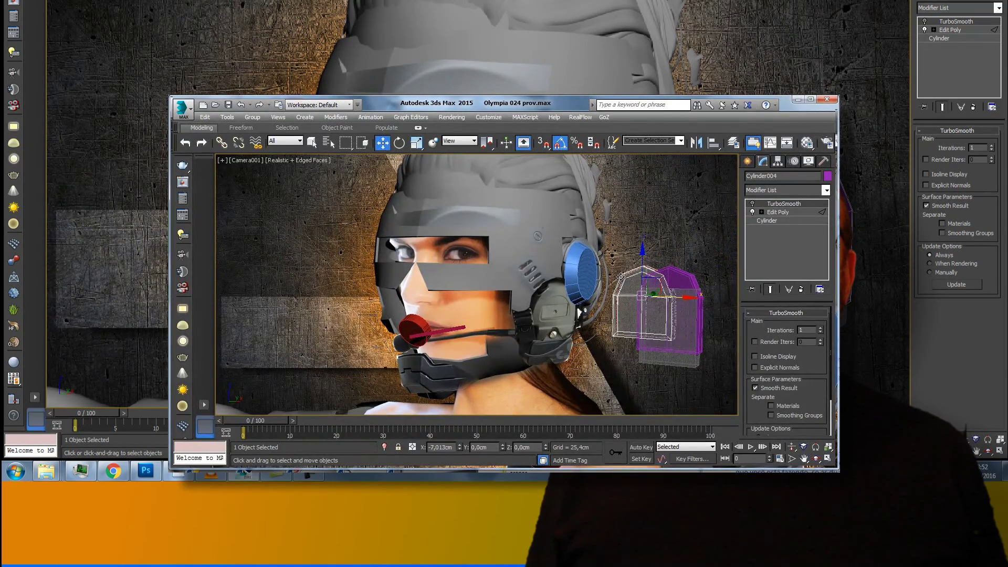
drag(624, 275, 601, 274)
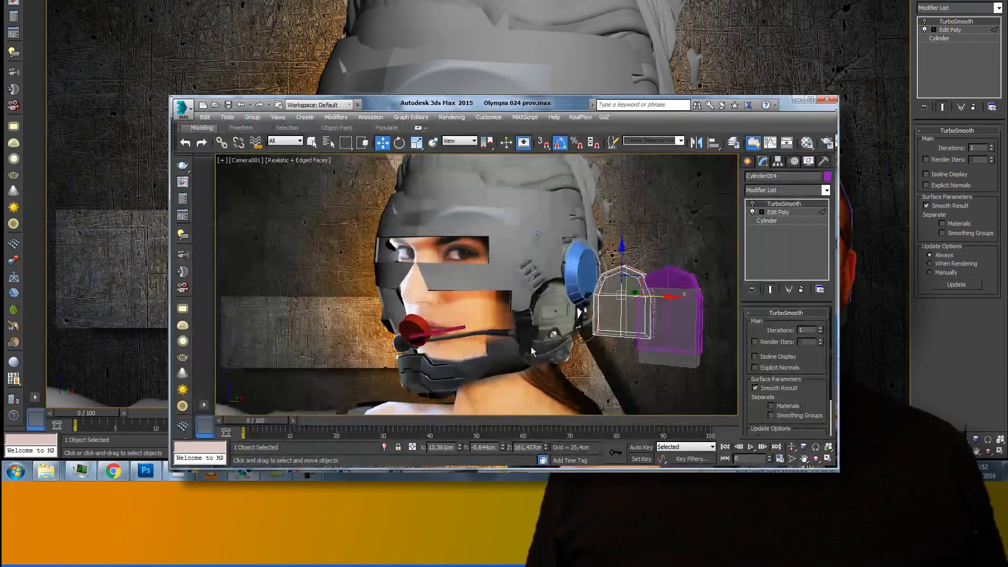
click(548, 315)
click(621, 300)
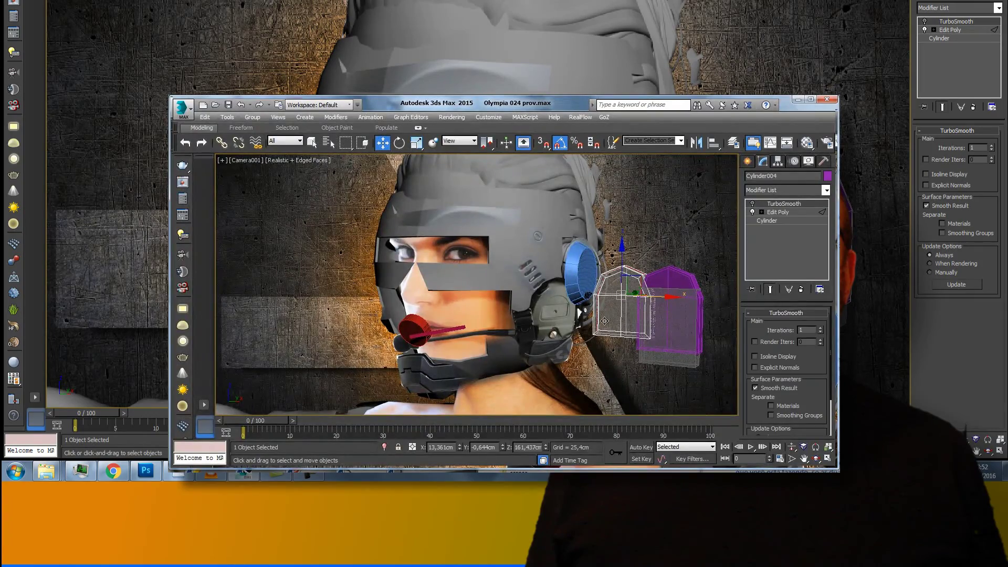